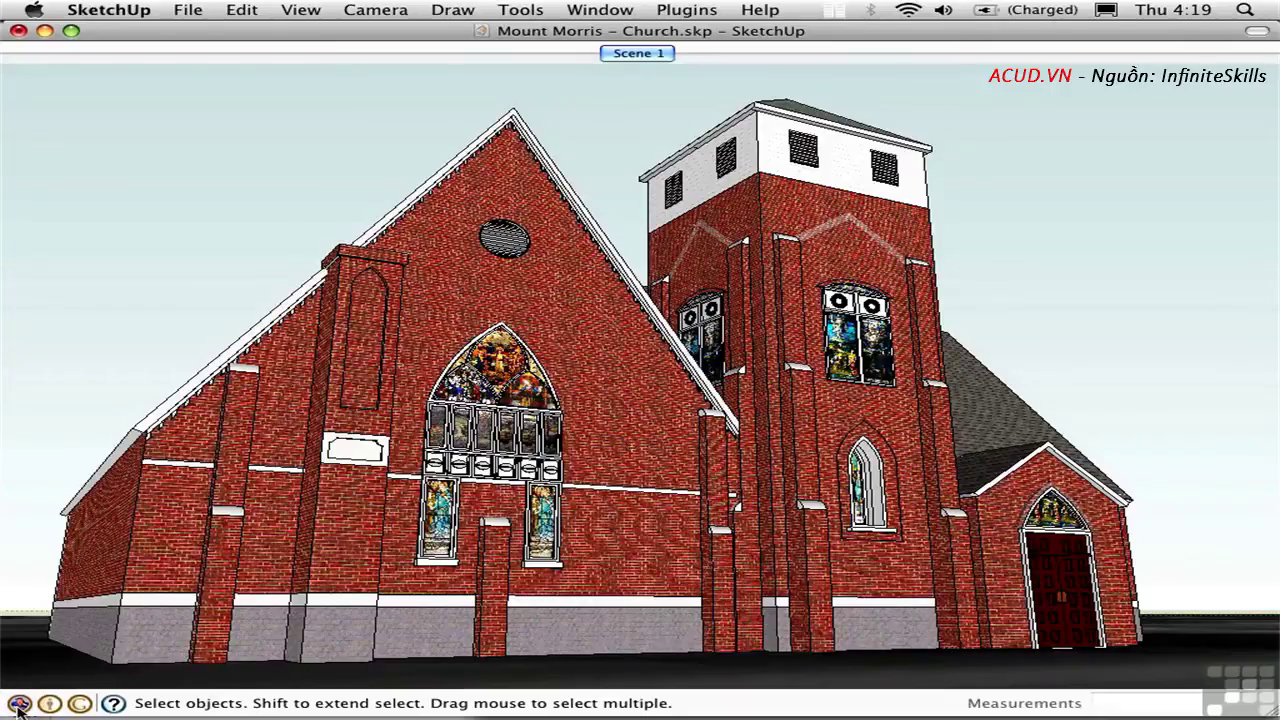
Step: Turn on Show in model for the church's location, then zoom out and orbit over the aerial terrain
mouse_move(20, 706)
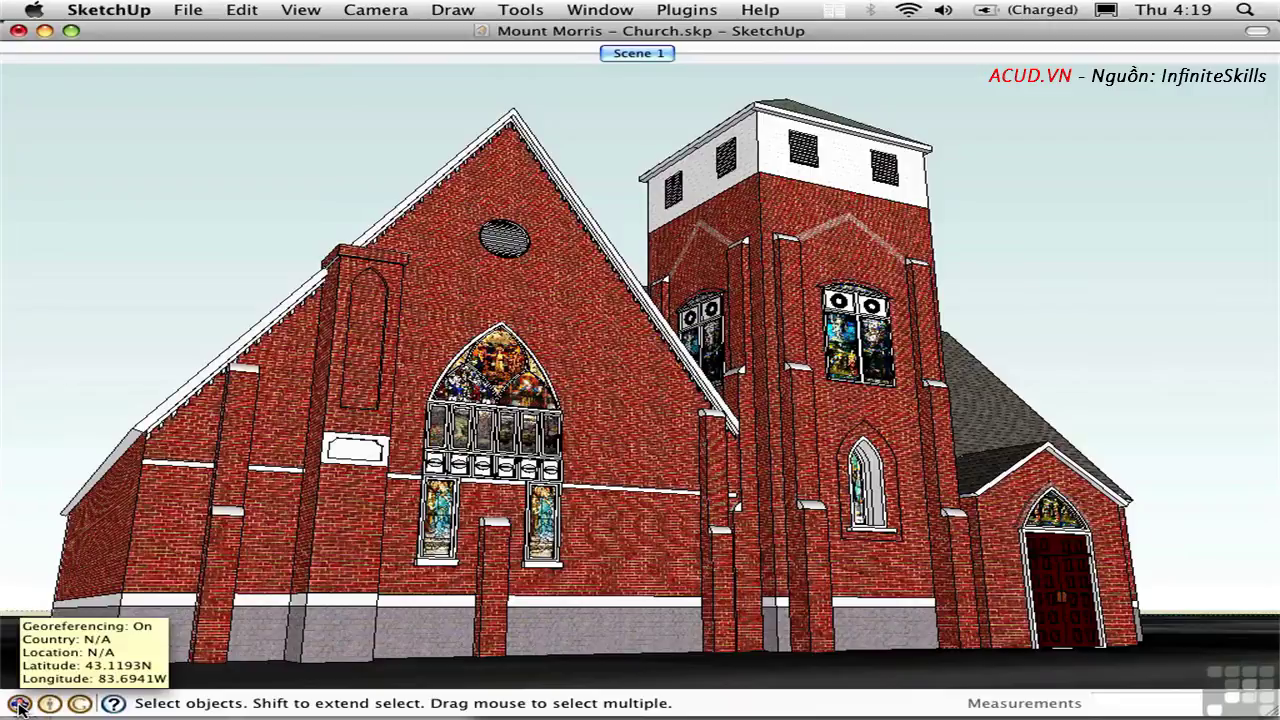
click(20, 706)
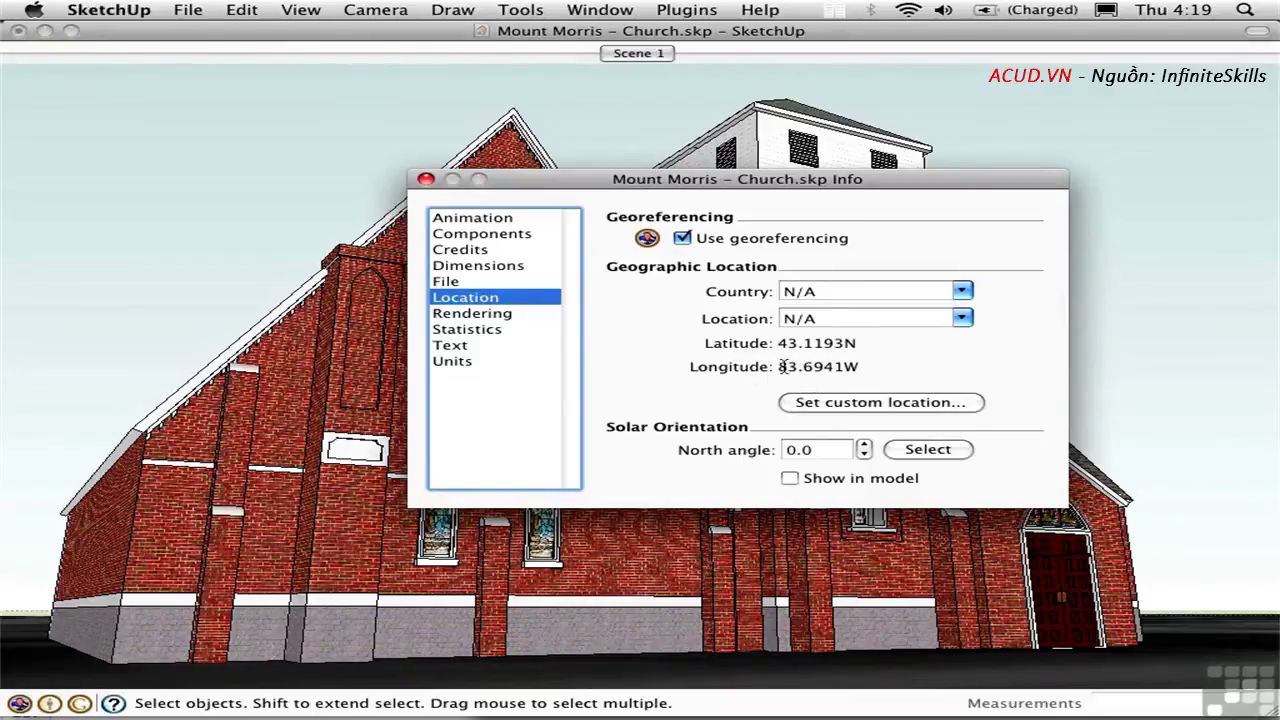
click(790, 479)
click(425, 180)
key(shift+z)
middle_drag(407, 347, 848, 366)
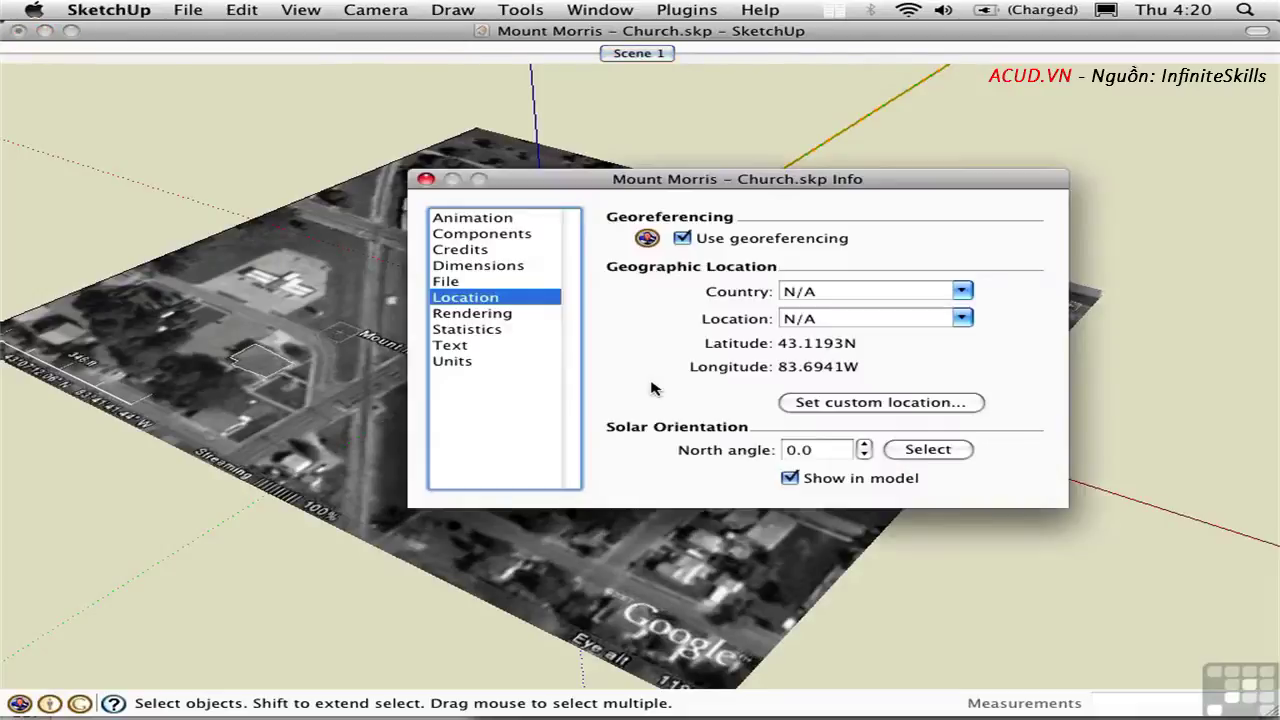
Step: Show the solar north line and set the north angle to 45 in the Location settings
click(789, 479)
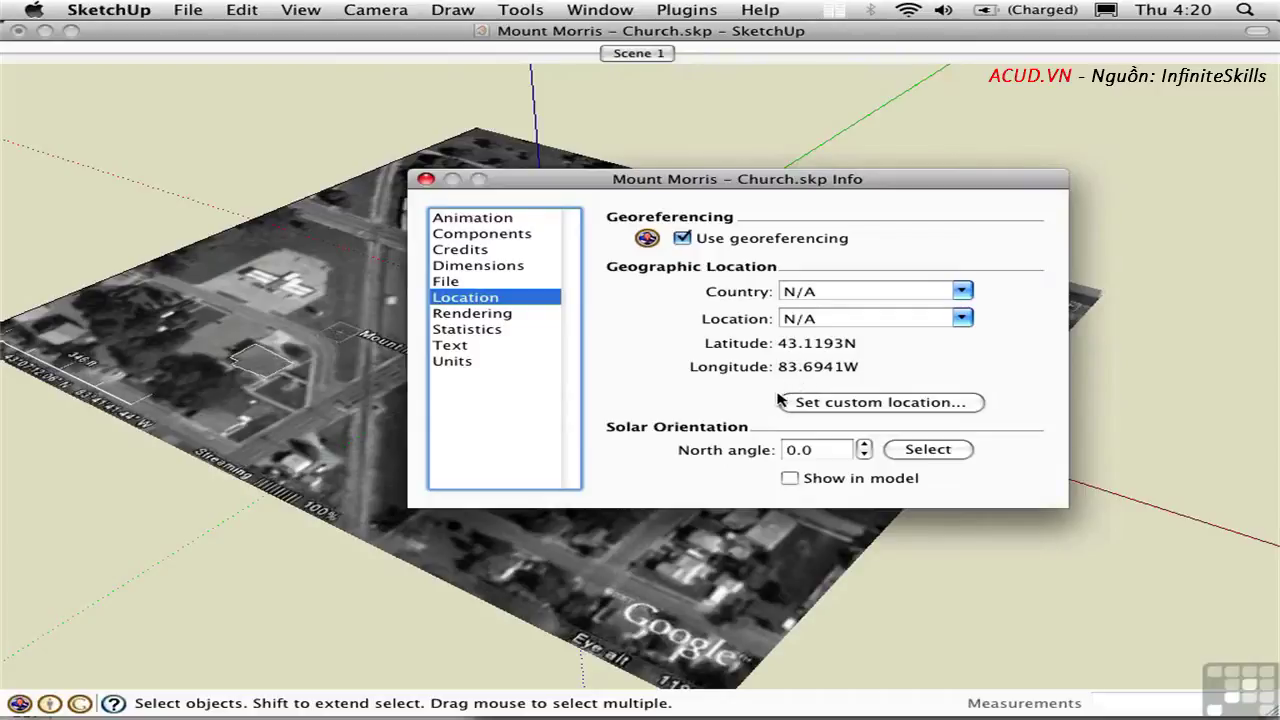
click(790, 479)
click(865, 445)
click(865, 445)
click(865, 445)
double_click(829, 450)
text(45)
key(Tab)
drag(620, 179, 326, 401)
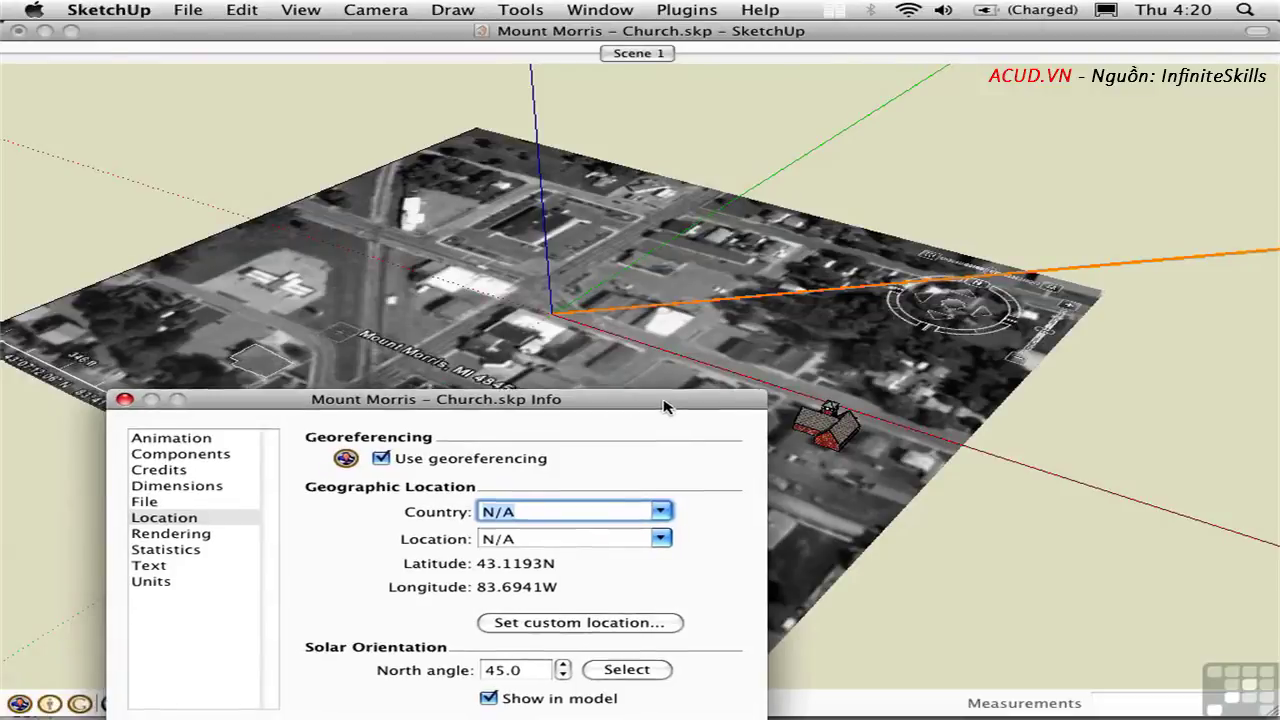
drag(664, 407, 851, 275)
click(706, 543)
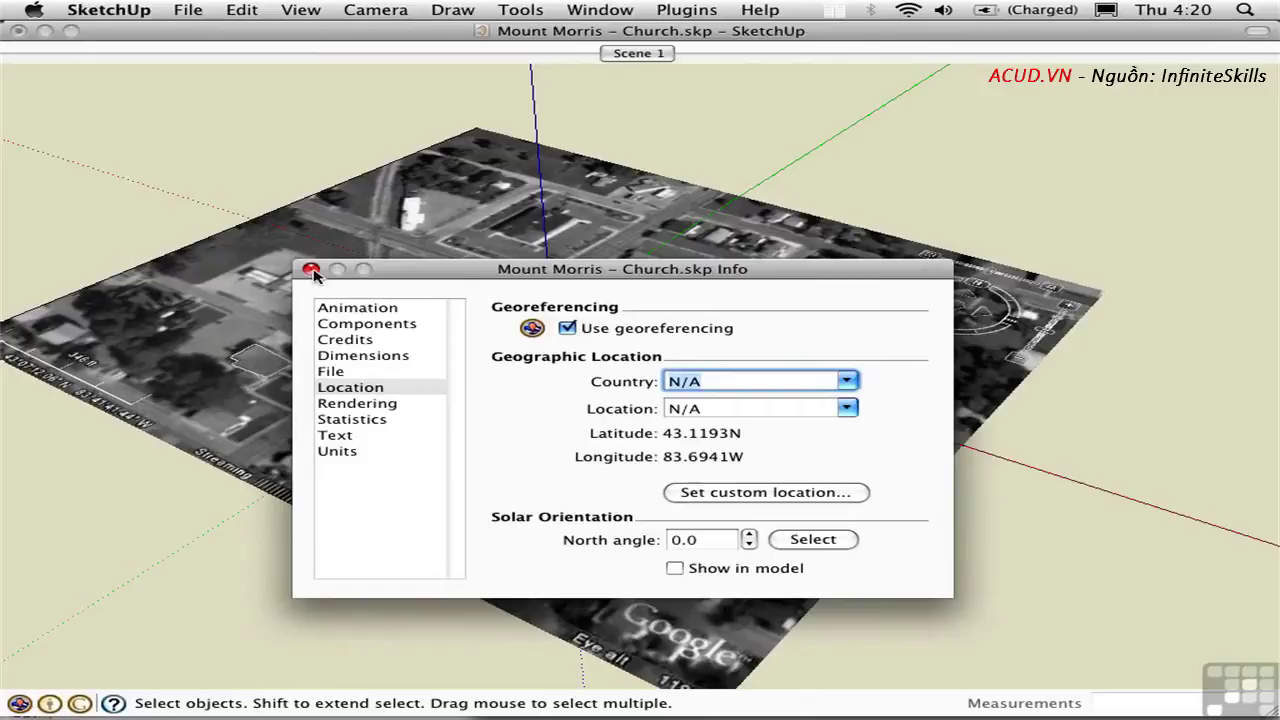
Step: Close the location settings, turn on Display Shadows, and adjust the shadow time and date
click(310, 269)
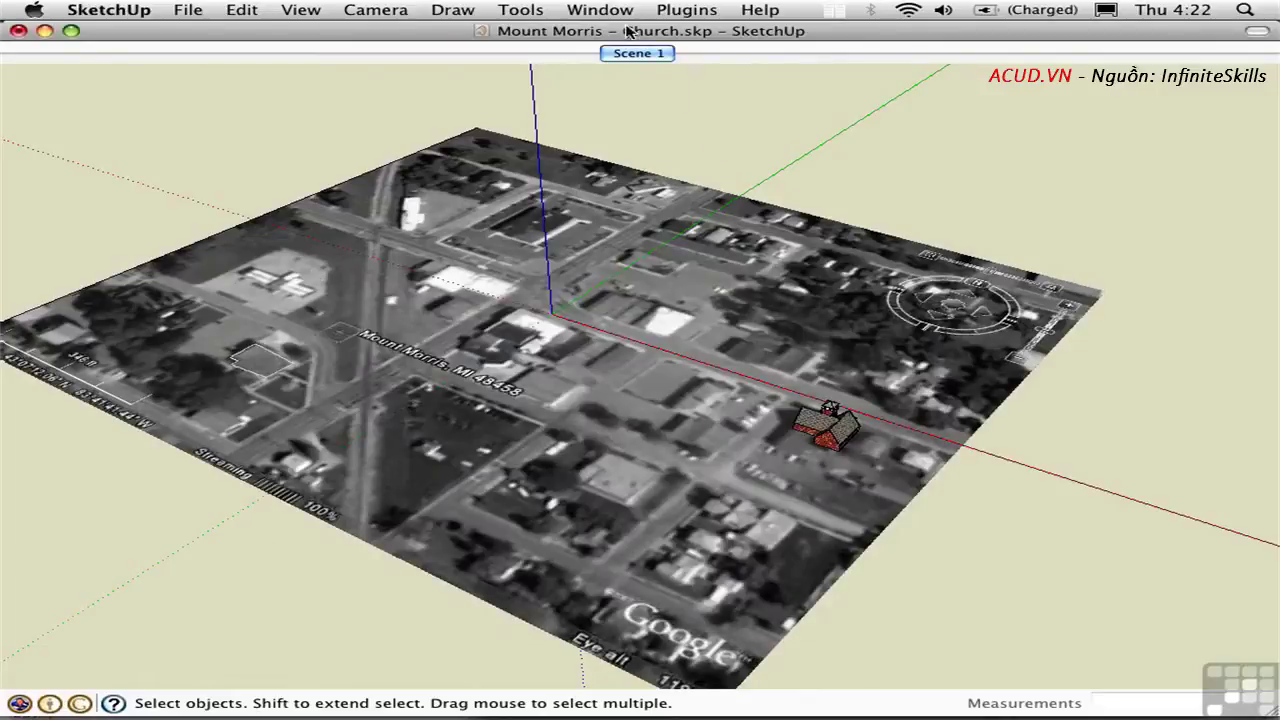
click(600, 10)
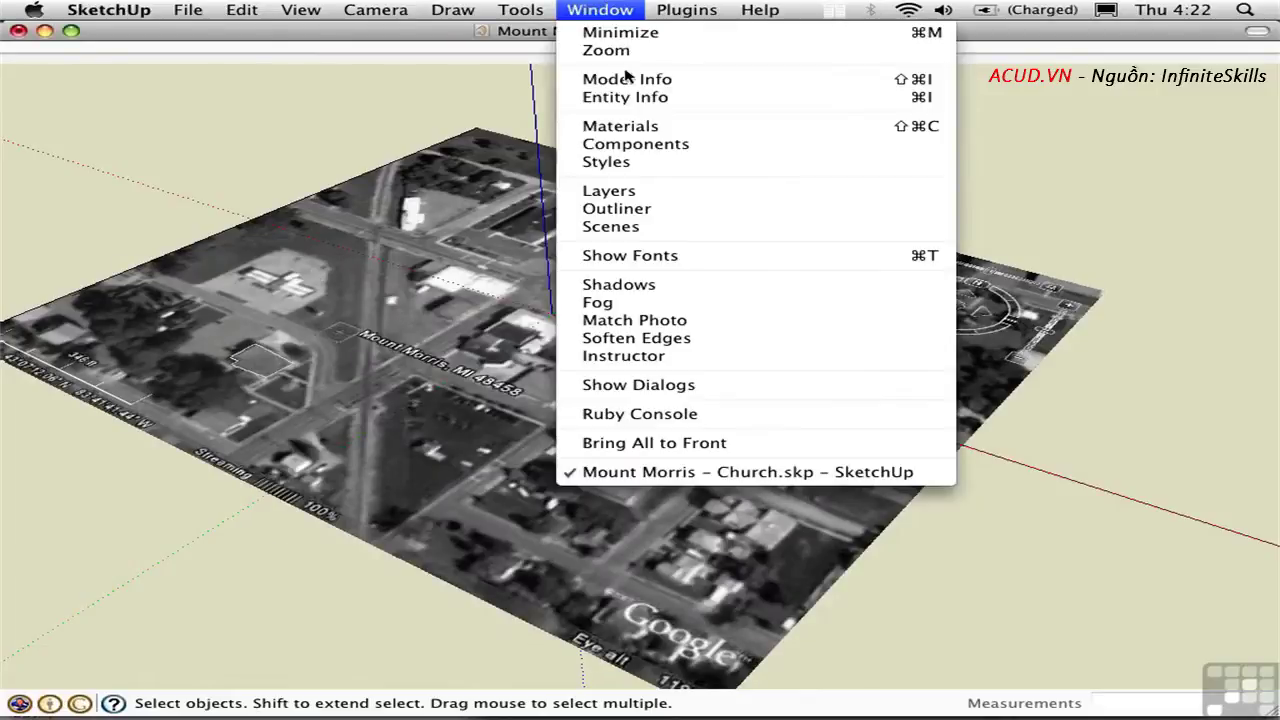
click(620, 284)
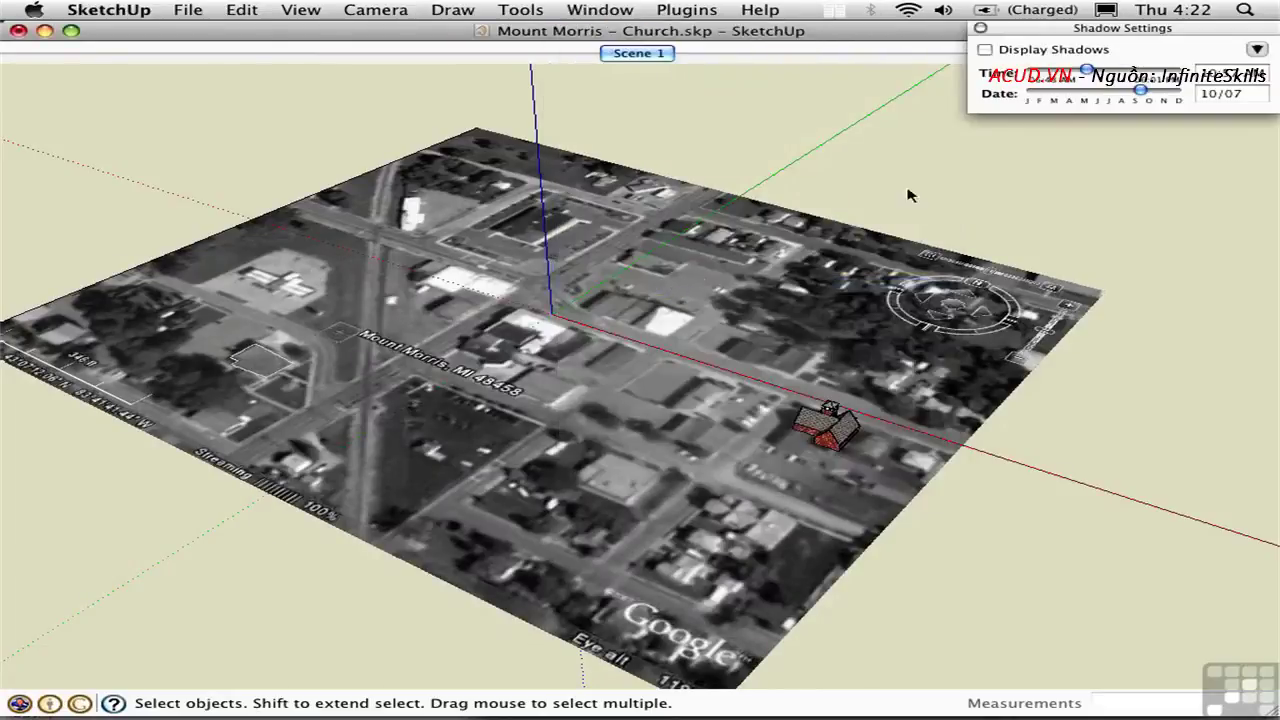
click(985, 50)
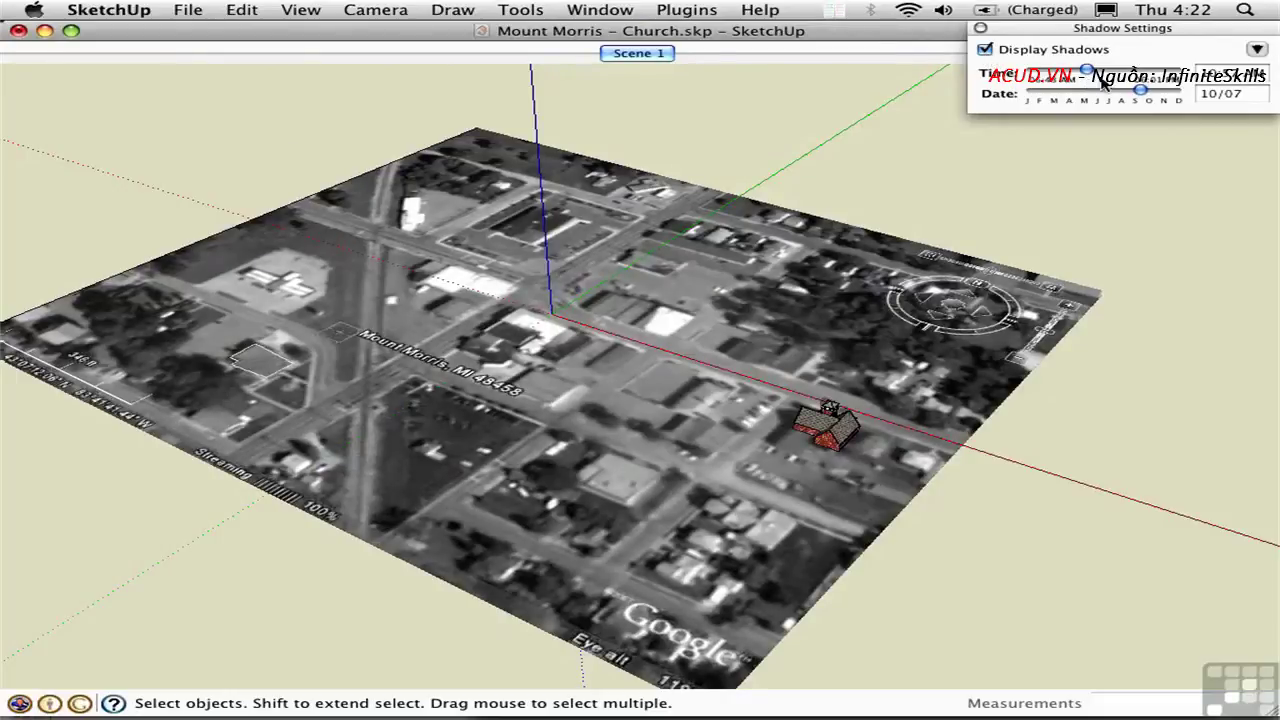
drag(1092, 76, 1120, 77)
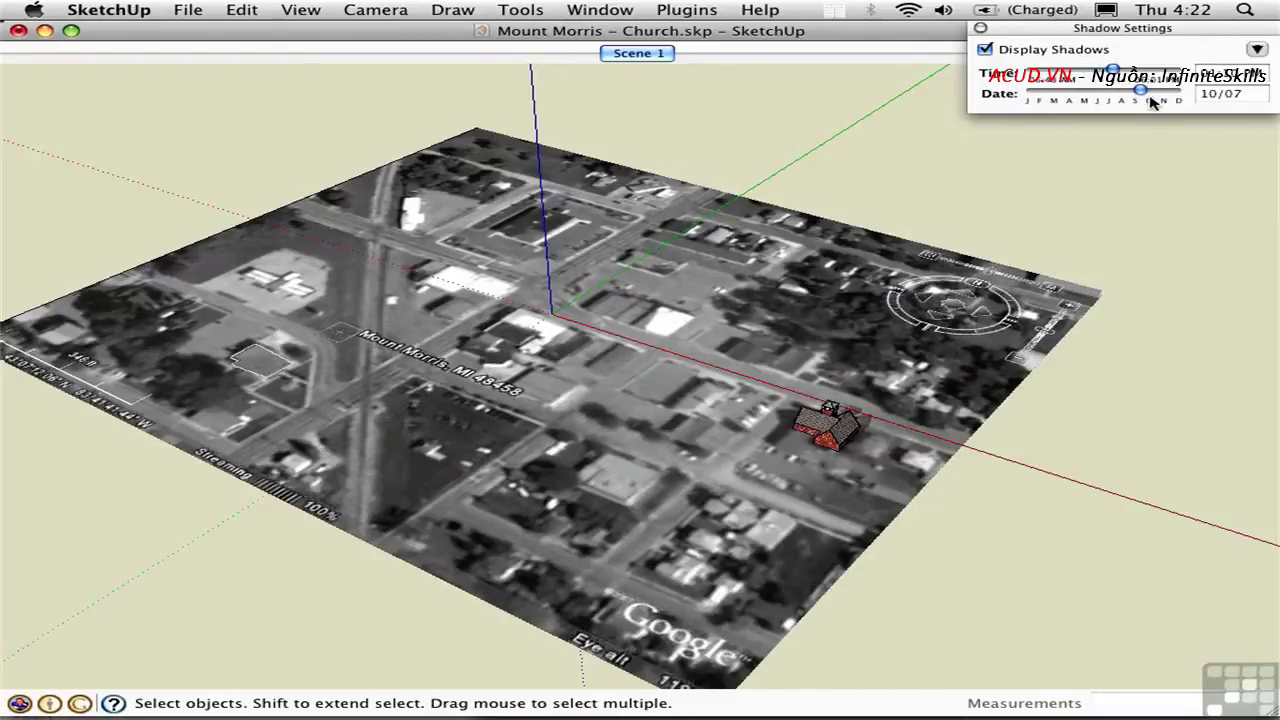
drag(1141, 91, 1090, 91)
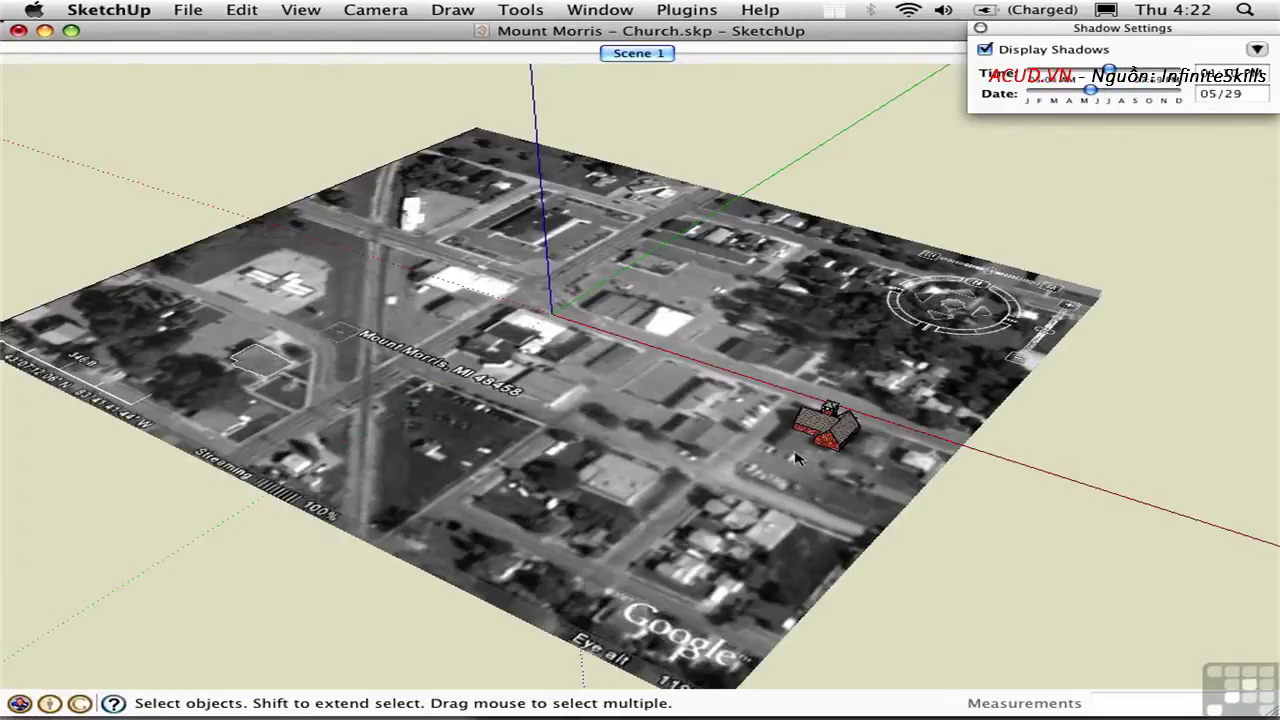
Step: Zoom in on the church and move the shadow time later, ending on 09/27
middle_drag(745, 447, 427, 406)
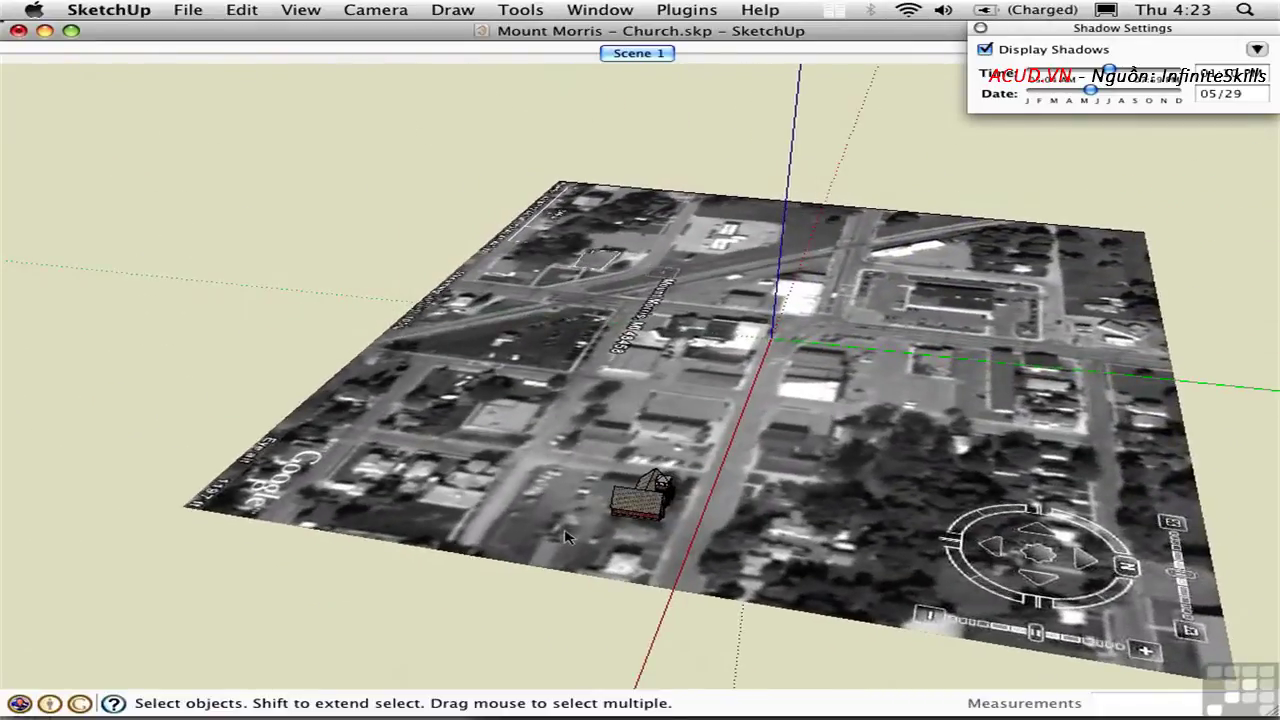
key(super+shift+w)
drag(563, 445, 757, 550)
middle_drag(672, 384, 486, 346)
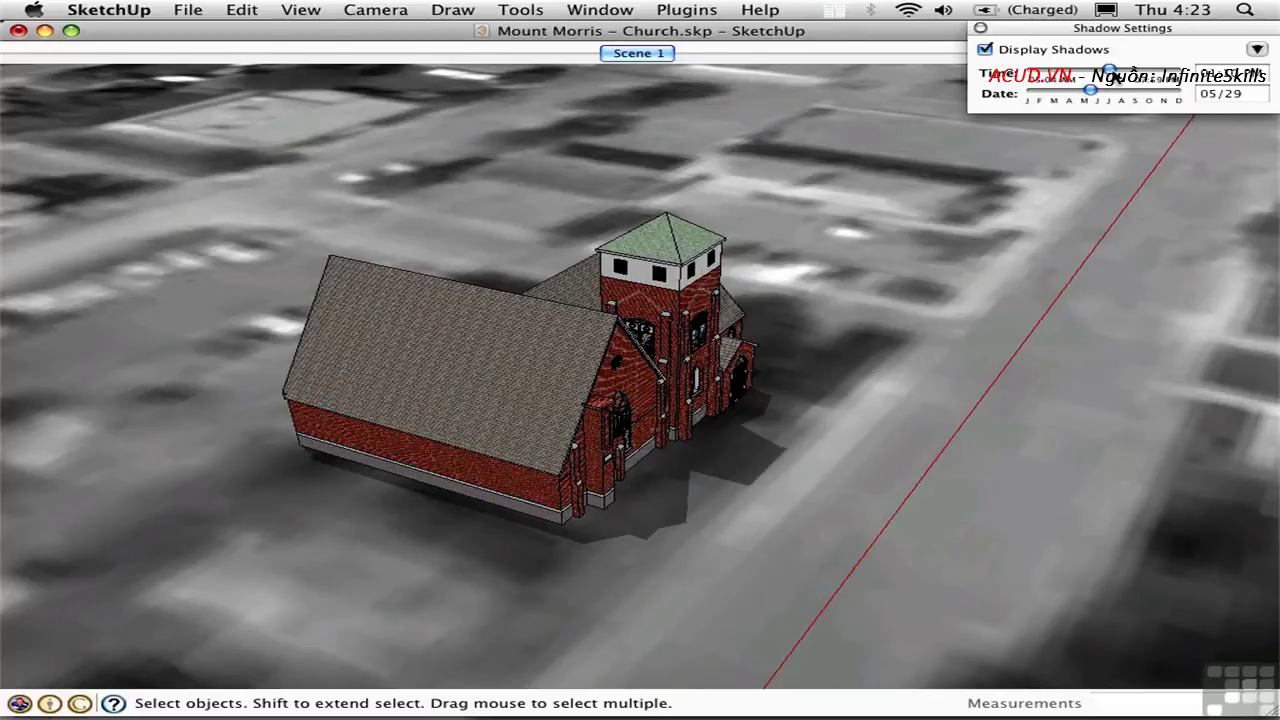
drag(1110, 72, 1145, 92)
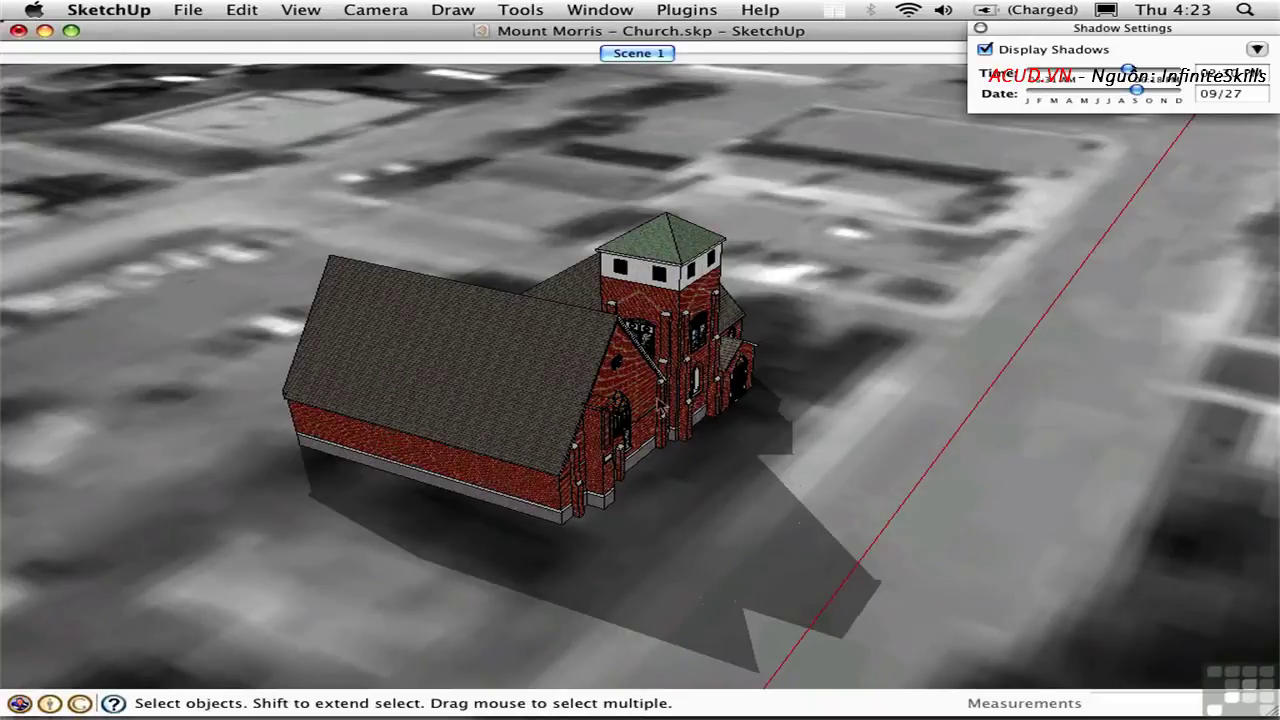
middle_drag(753, 407, 622, 420)
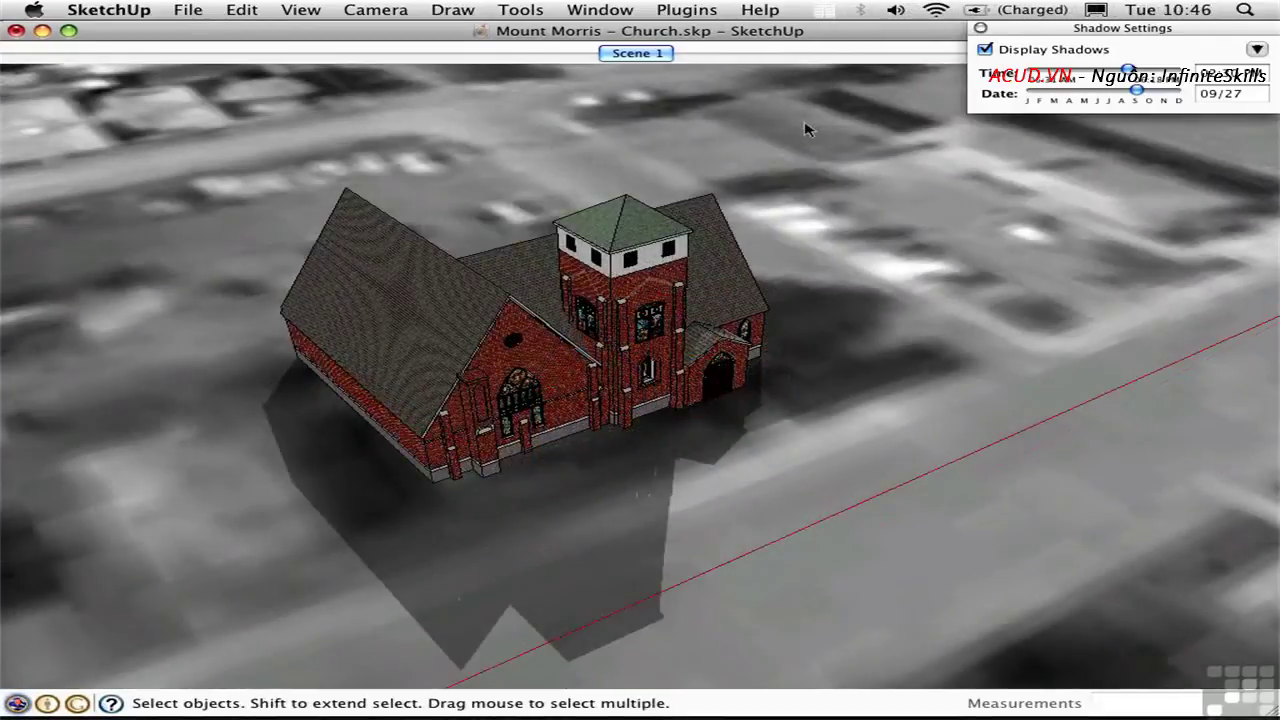
Step: Turn on Display Fog and orbit around the church
click(607, 12)
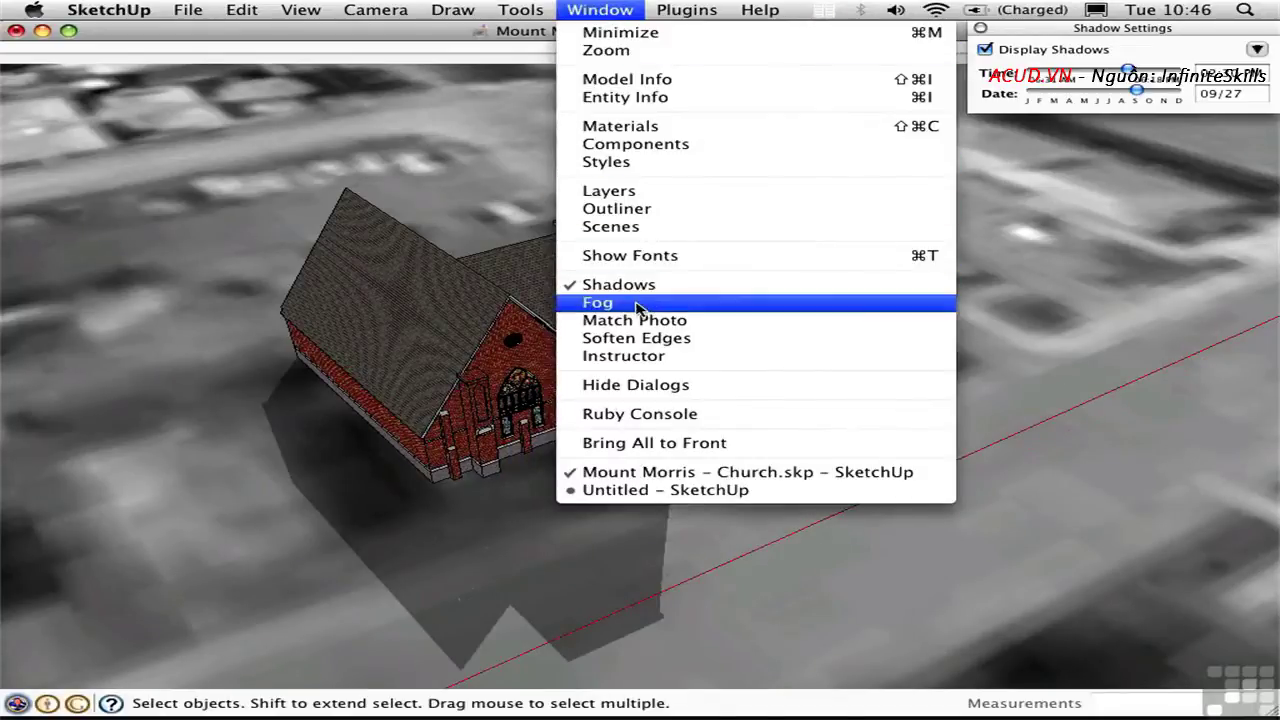
click(600, 302)
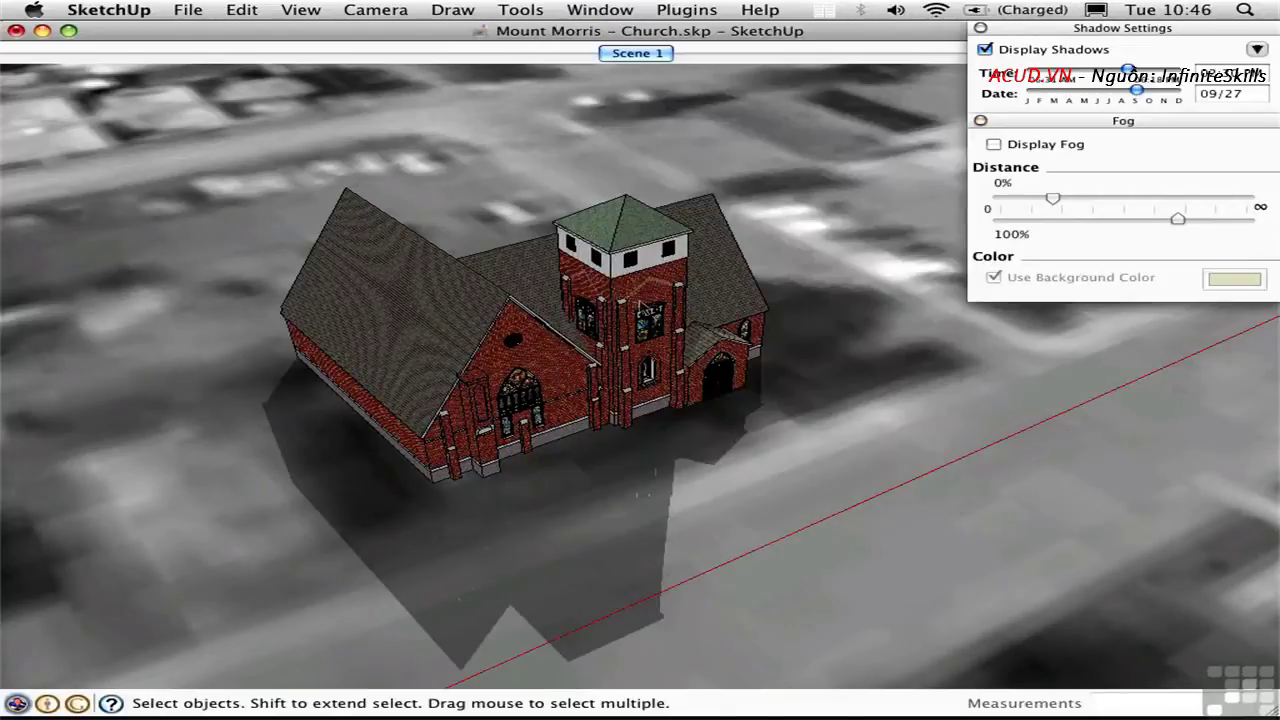
click(993, 145)
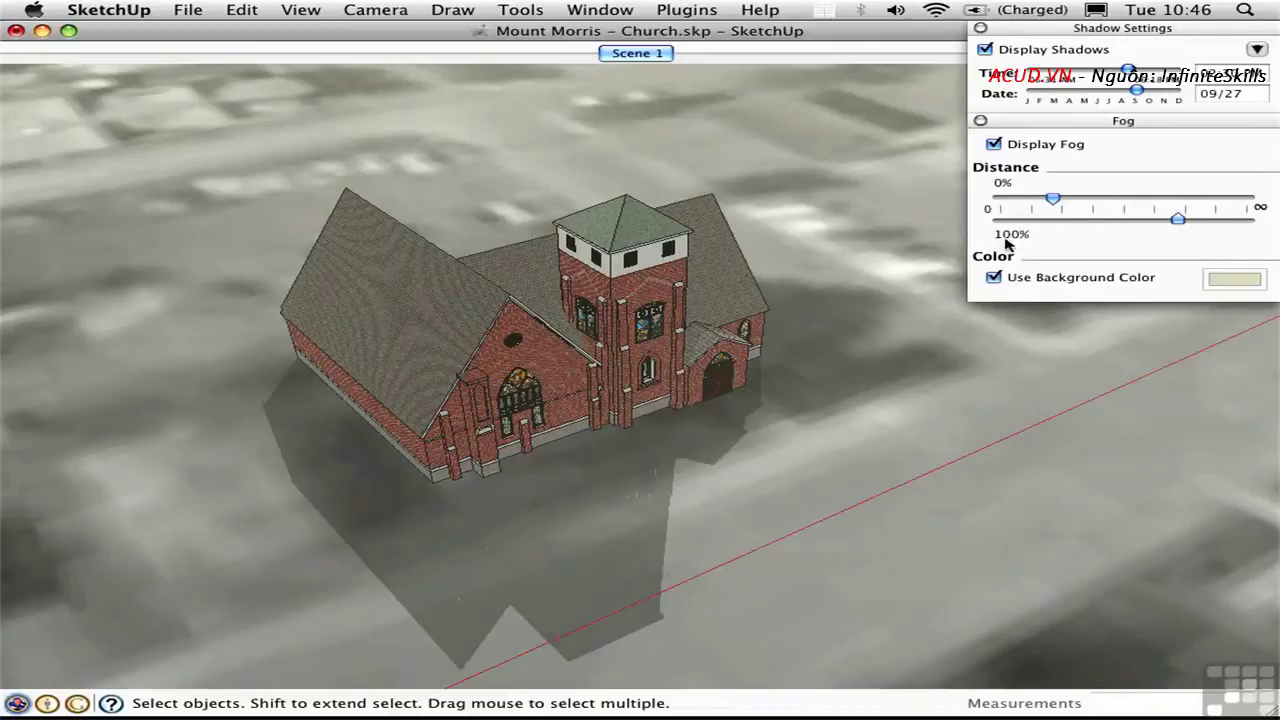
middle_drag(728, 295, 732, 168)
middle_drag(758, 162, 763, 126)
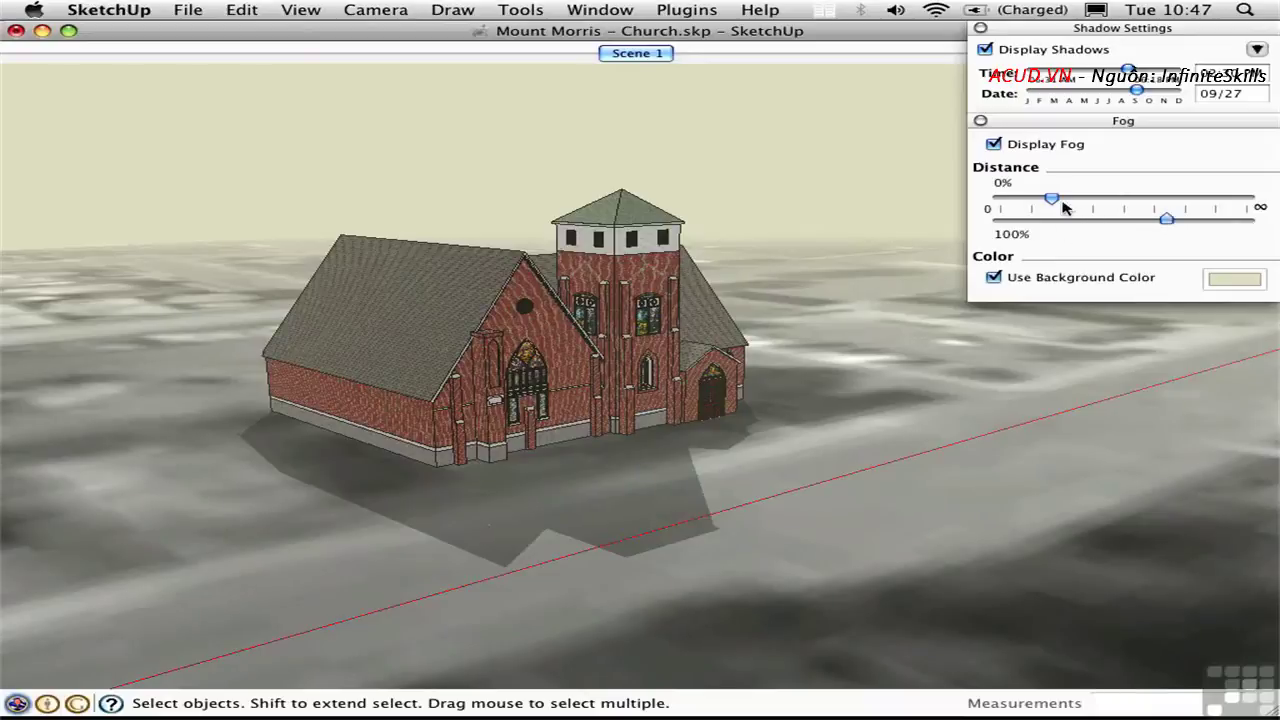
Step: Bring the fog start and full-fog distances closer so the terrain fades into haze
drag(1052, 200, 1099, 200)
drag(1167, 226, 1115, 205)
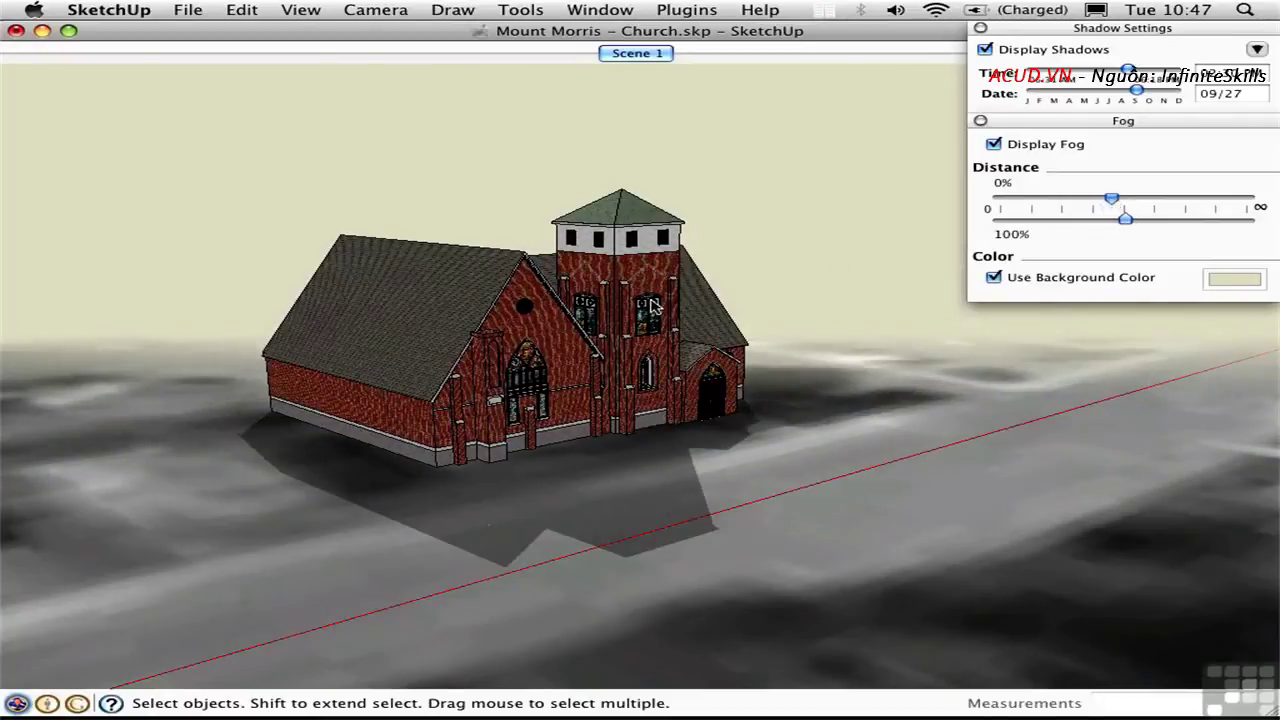
middle_drag(716, 368, 300, 366)
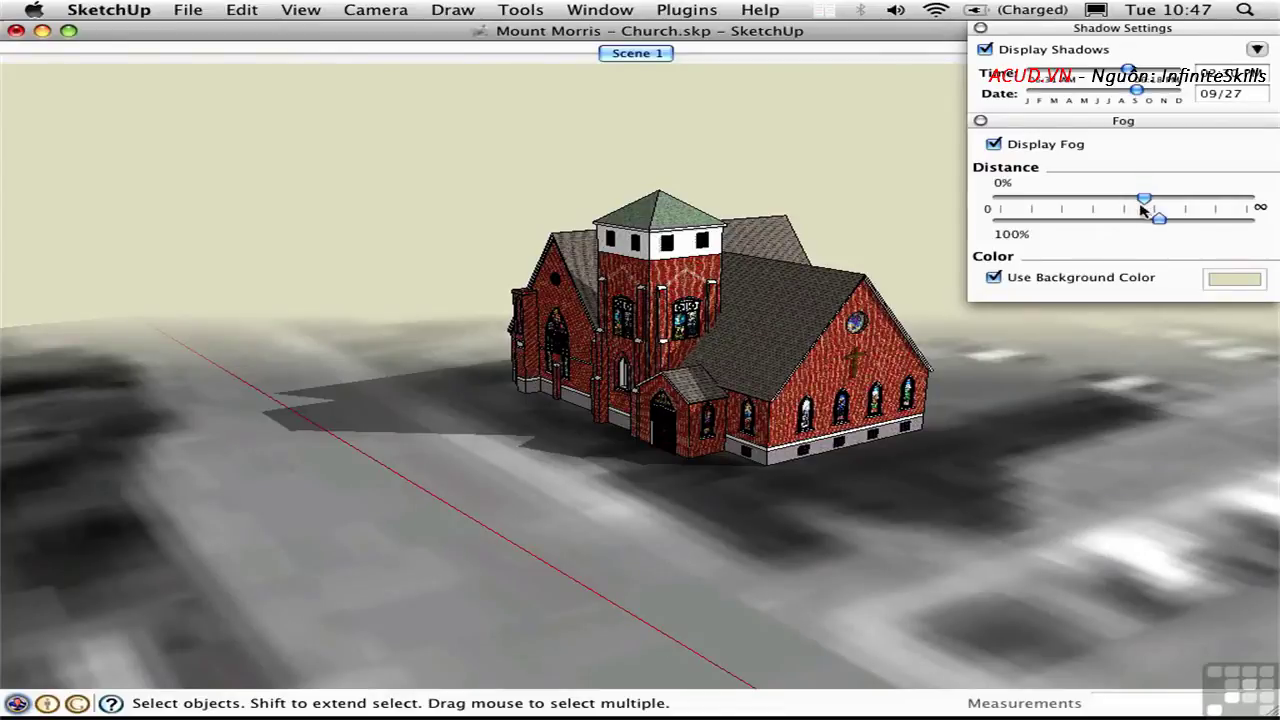
drag(1128, 204, 1106, 203)
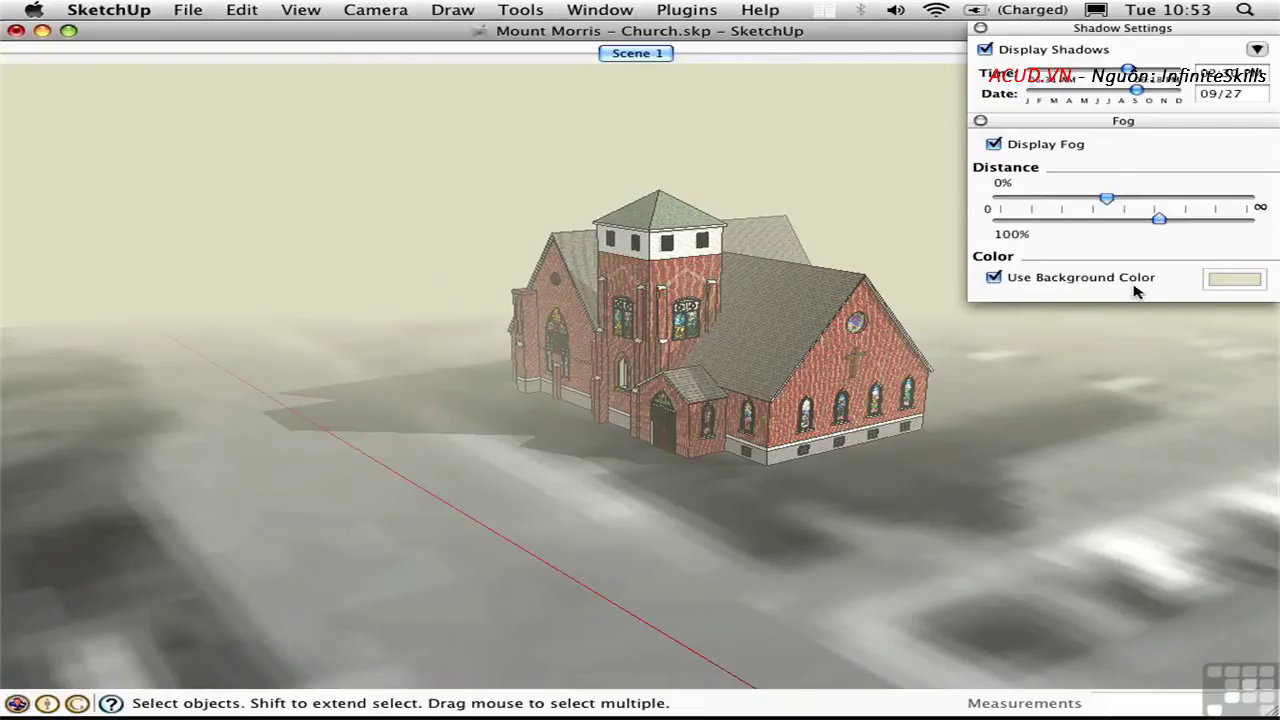
Step: Stop using the background colour for fog and brighten the fog colour to near white
click(994, 279)
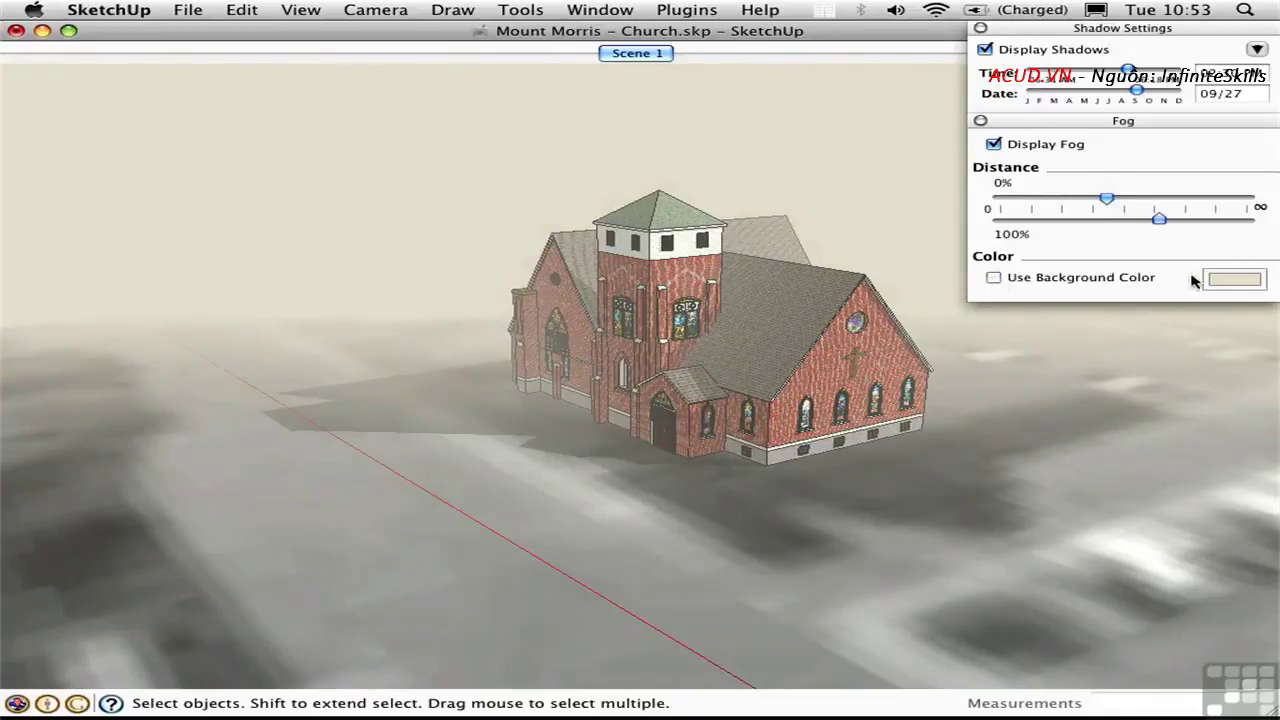
click(1236, 284)
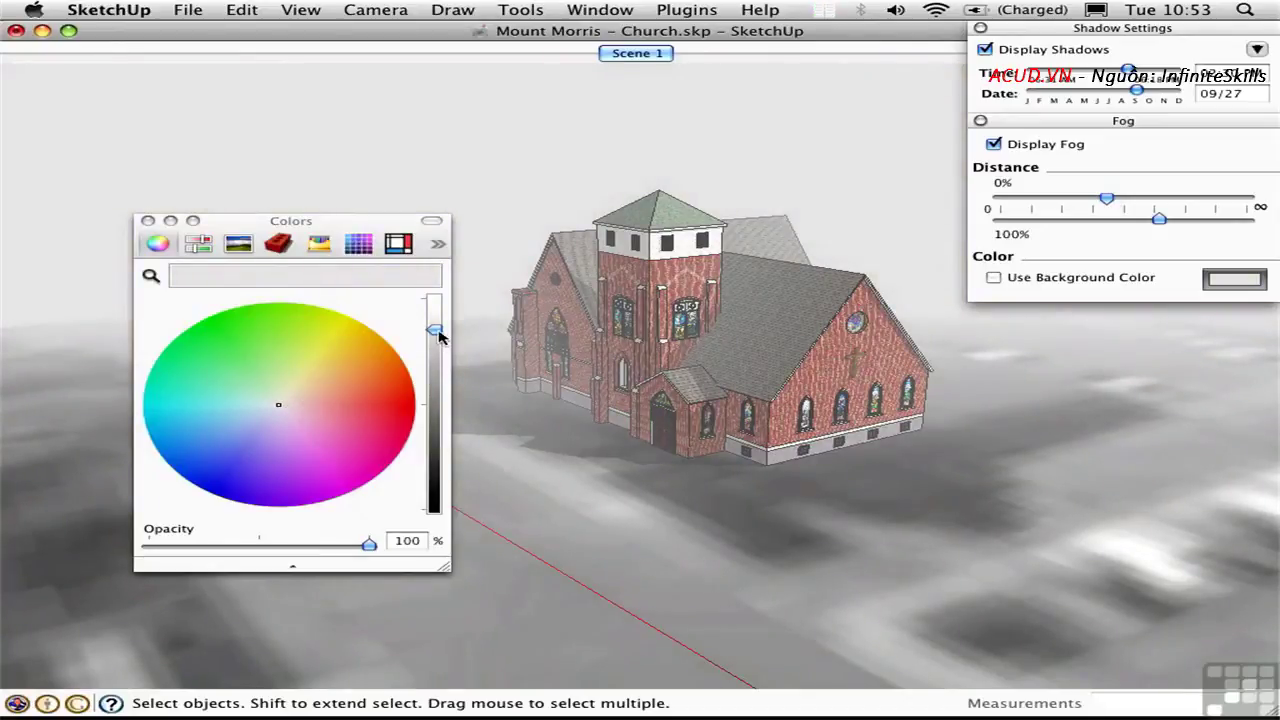
drag(437, 335, 440, 323)
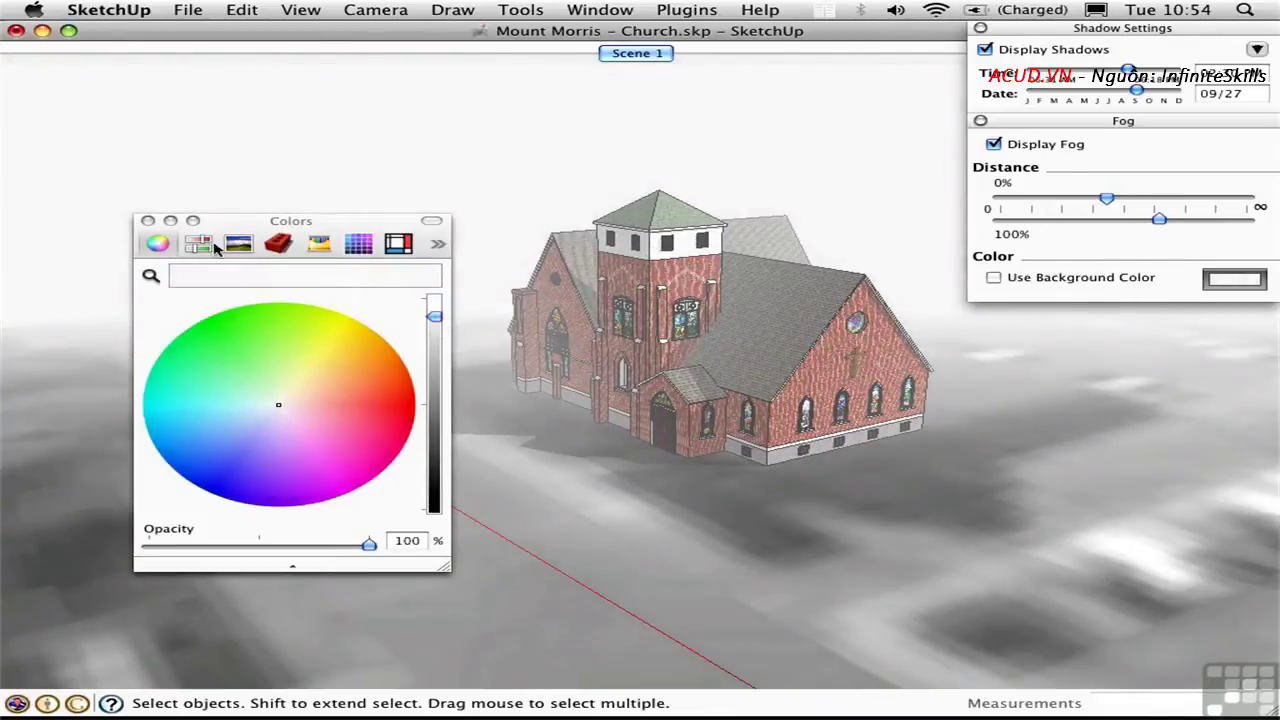
click(148, 222)
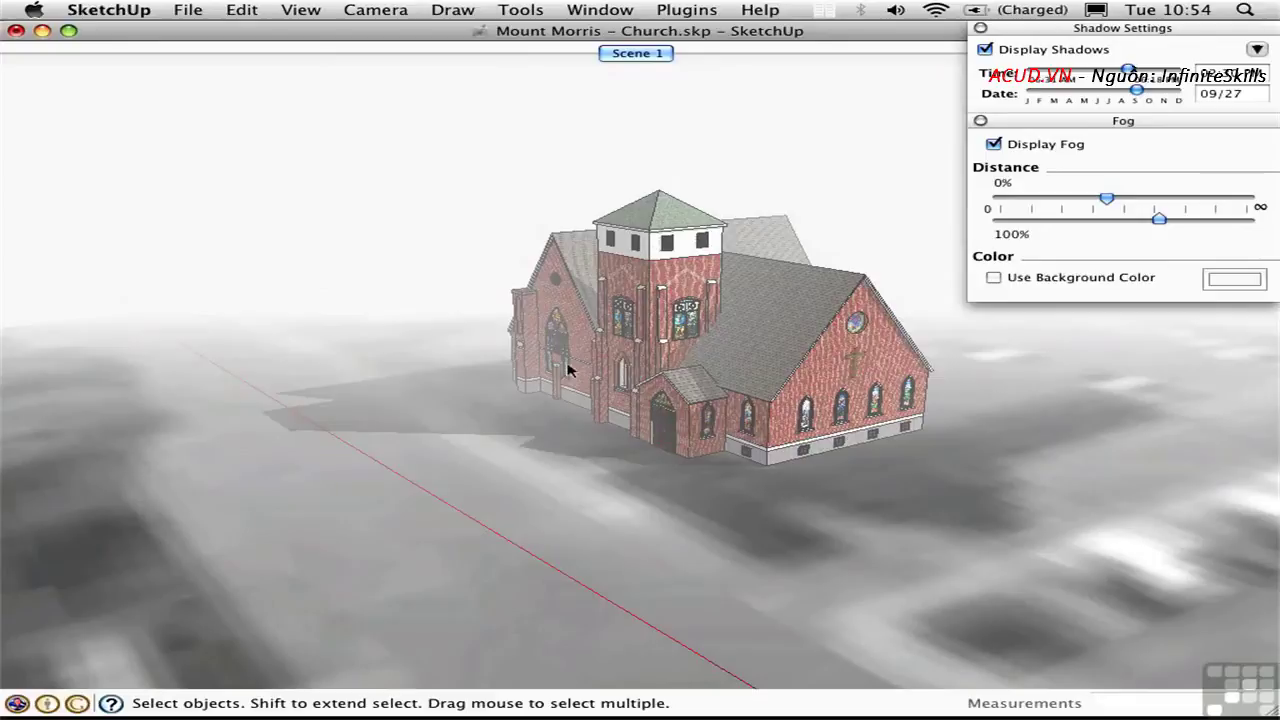
Step: Orbit around the church and shorten the fog 100% distance for much denser fog
middle_drag(516, 376, 393, 353)
middle_drag(94, 331, 17, 303)
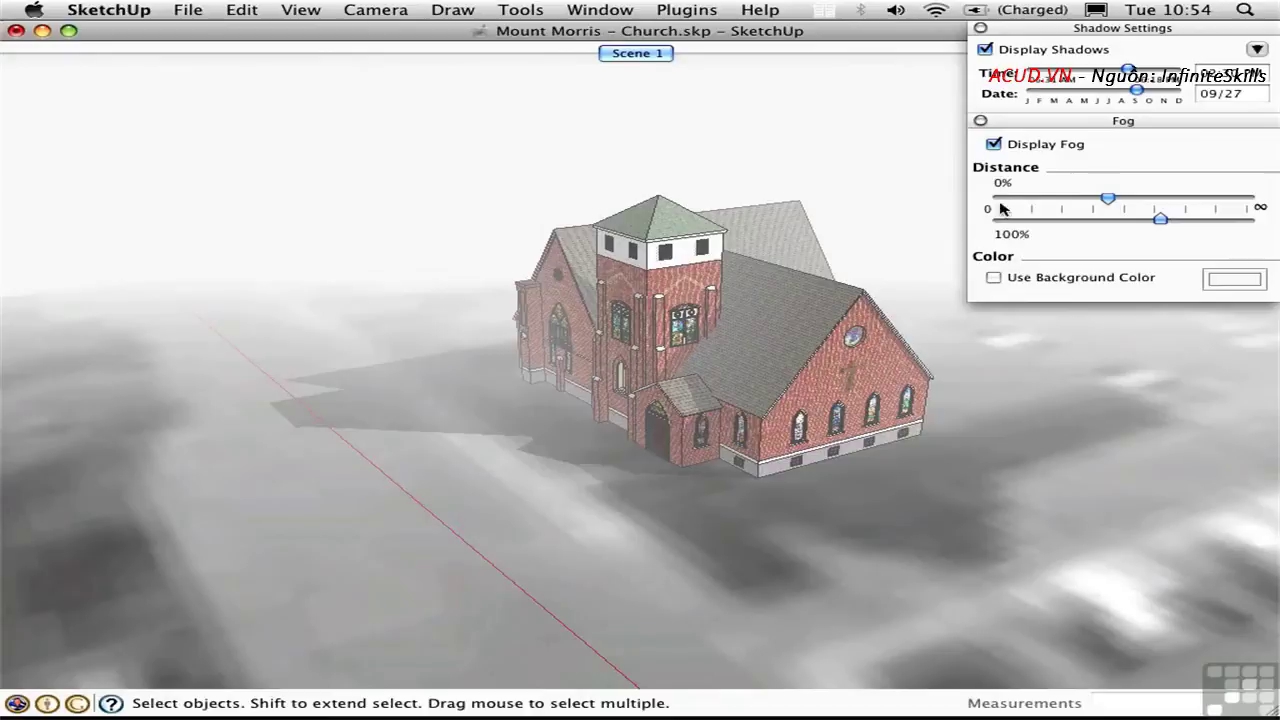
mouse_move(1160, 219)
mouse_down()
mouse_move(1108, 201)
mouse_move(1153, 223)
mouse_up()
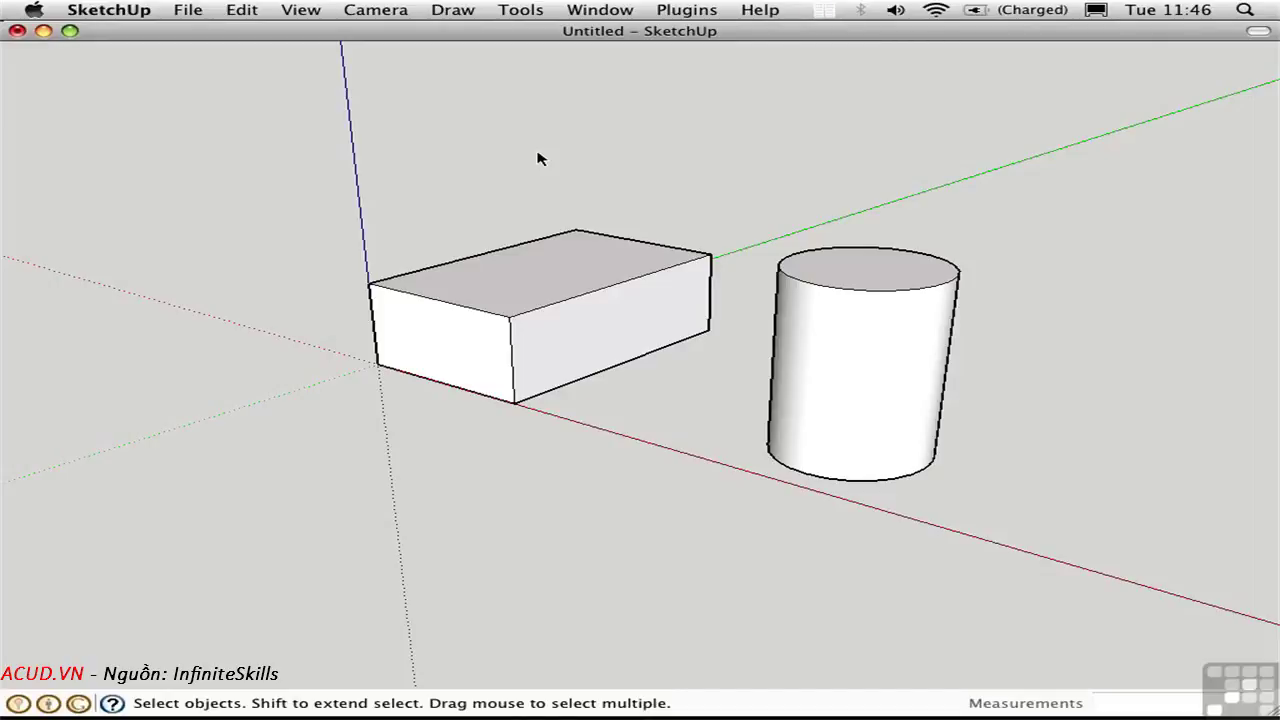
Step: Save the current view of the box and cylinder as Scene 1
click(595, 10)
click(632, 229)
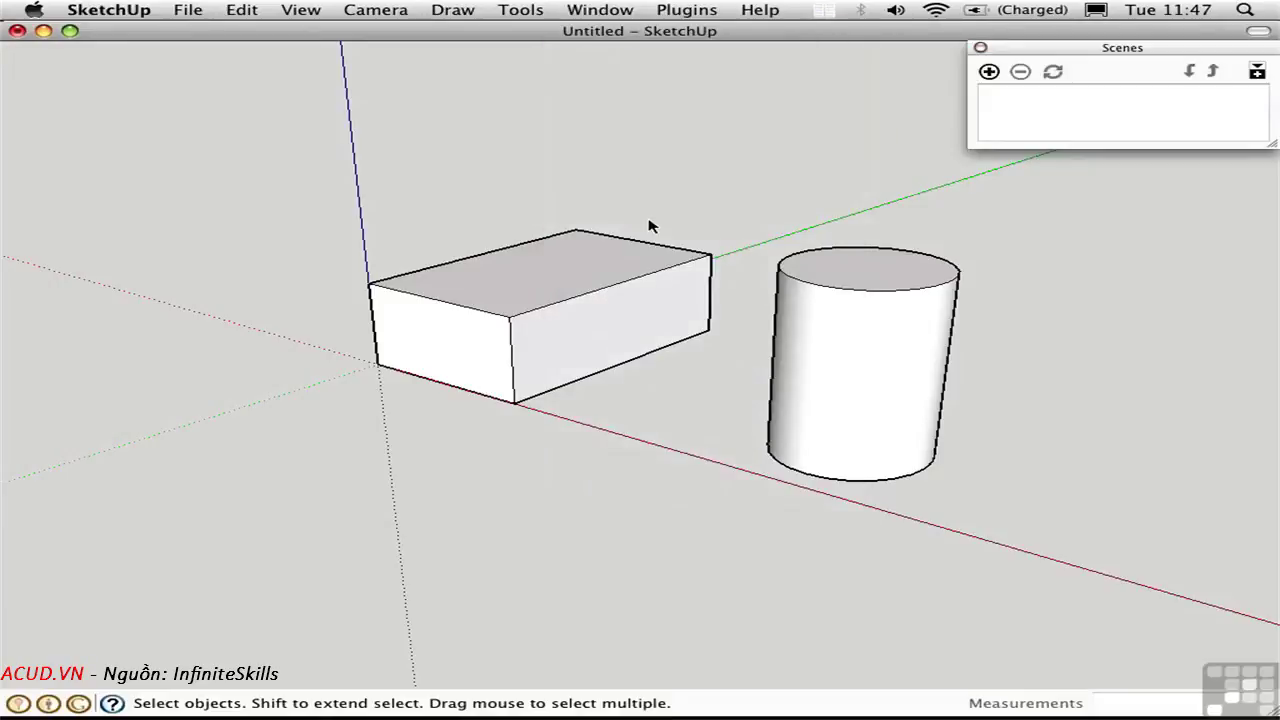
click(989, 73)
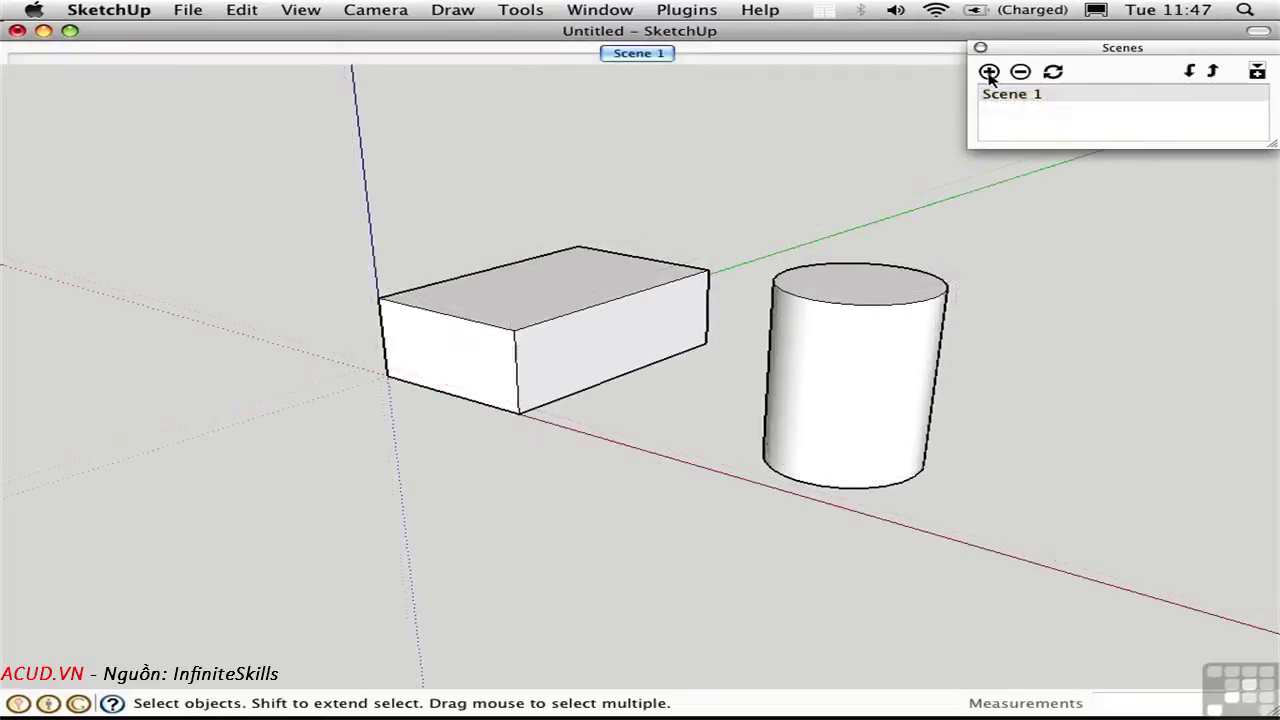
Step: Orbit to a corner view, save it as Scene 2, and switch between both scene tabs
middle_drag(893, 397, 409, 397)
middle_drag(840, 412, 540, 398)
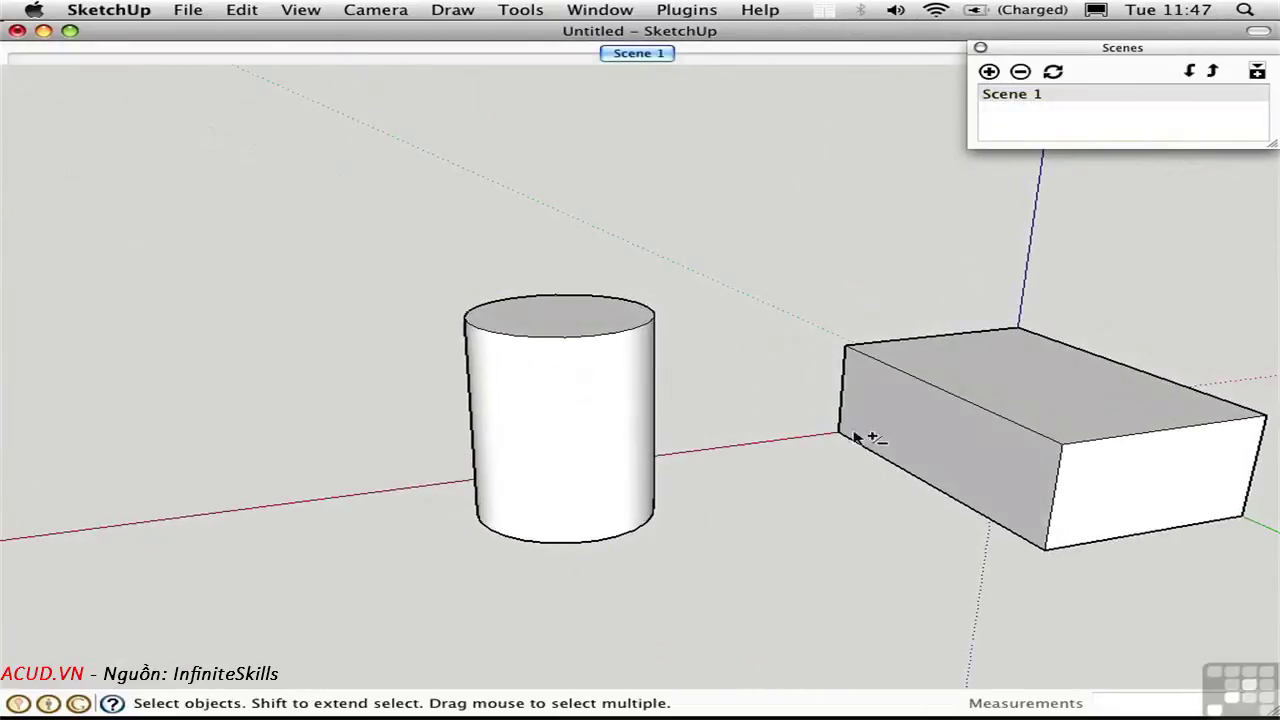
middle_drag(857, 437, 723, 360)
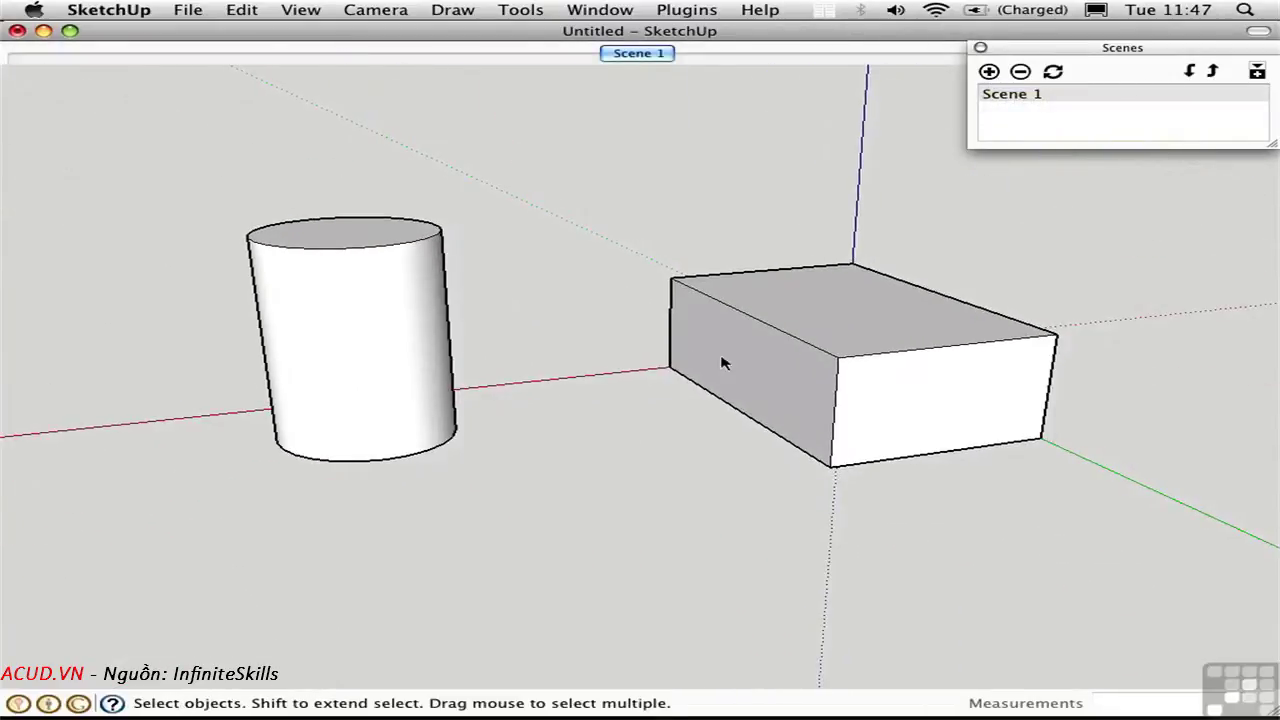
click(989, 72)
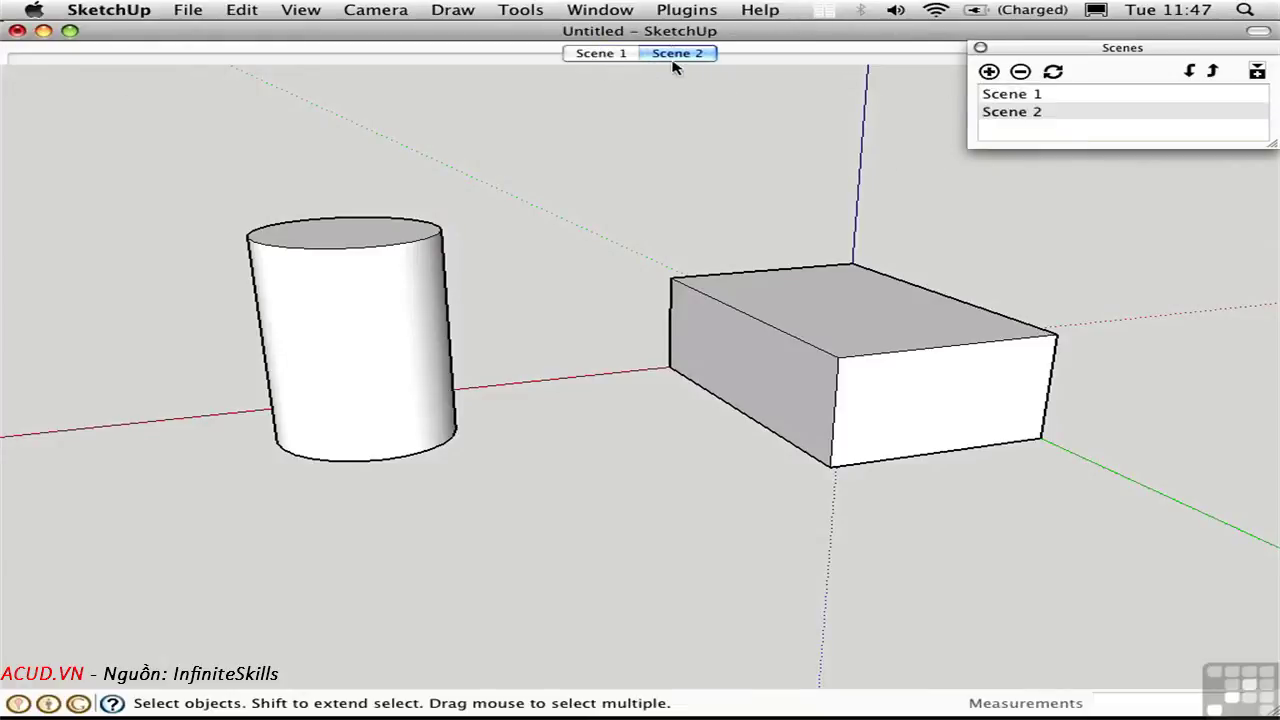
click(601, 56)
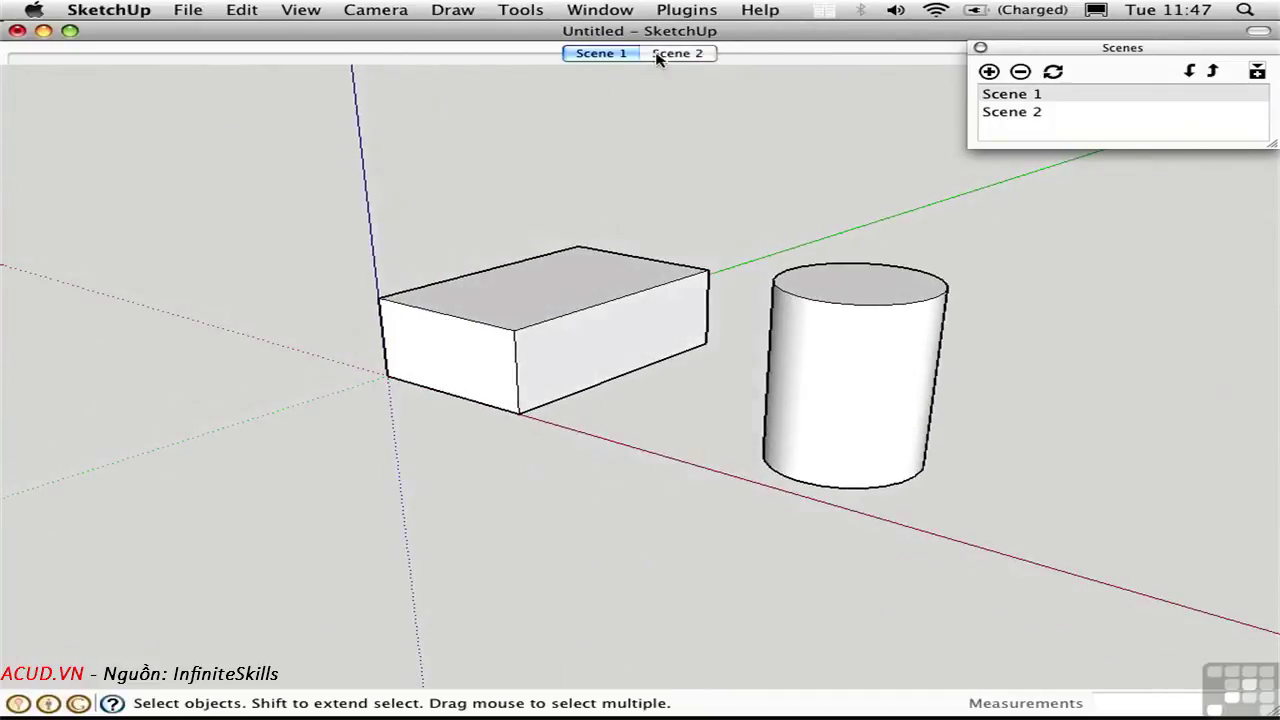
click(678, 55)
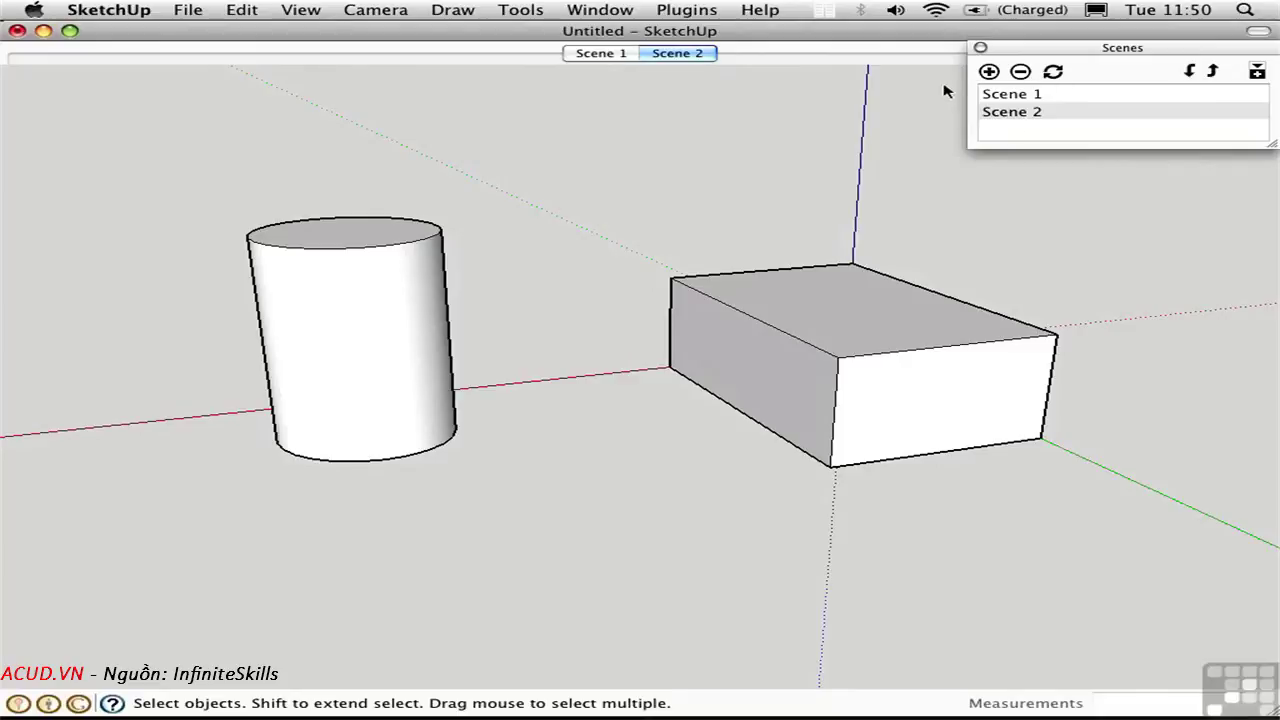
Step: Orbit to a new angle, update Scene 2 with that view, and replay it
middle_drag(837, 371, 397, 426)
middle_drag(735, 394, 629, 366)
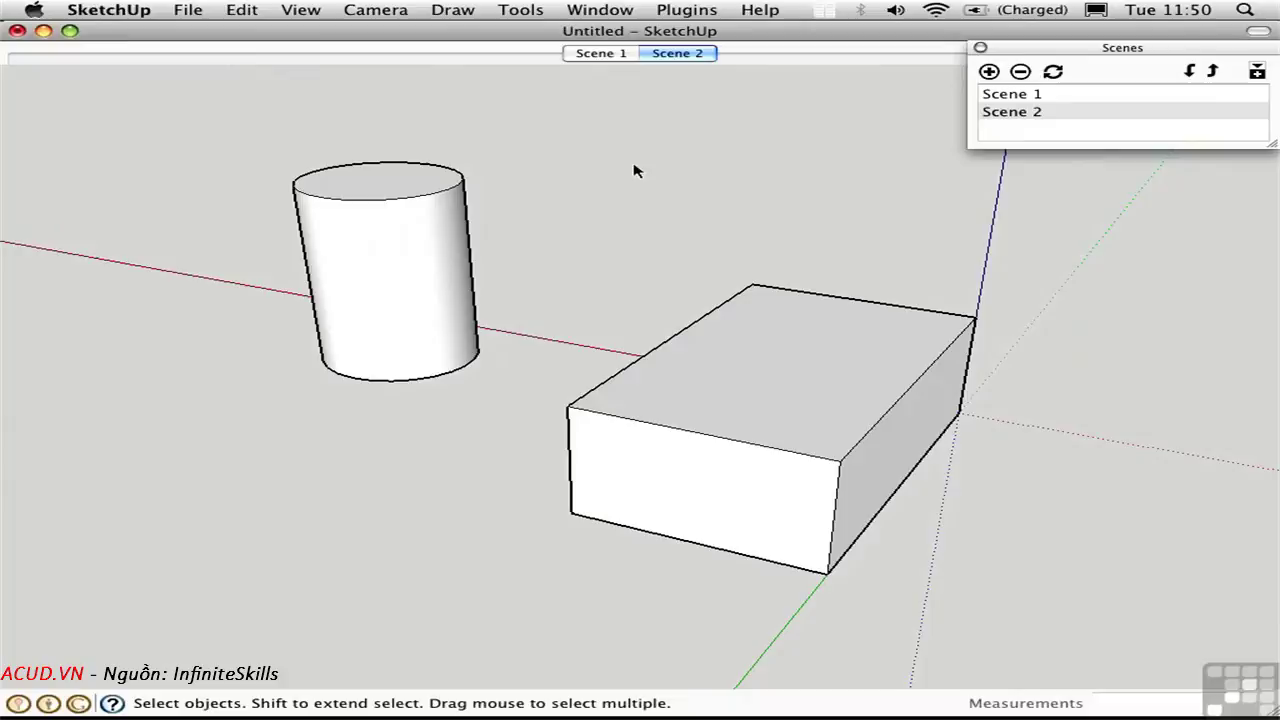
right_click(683, 60)
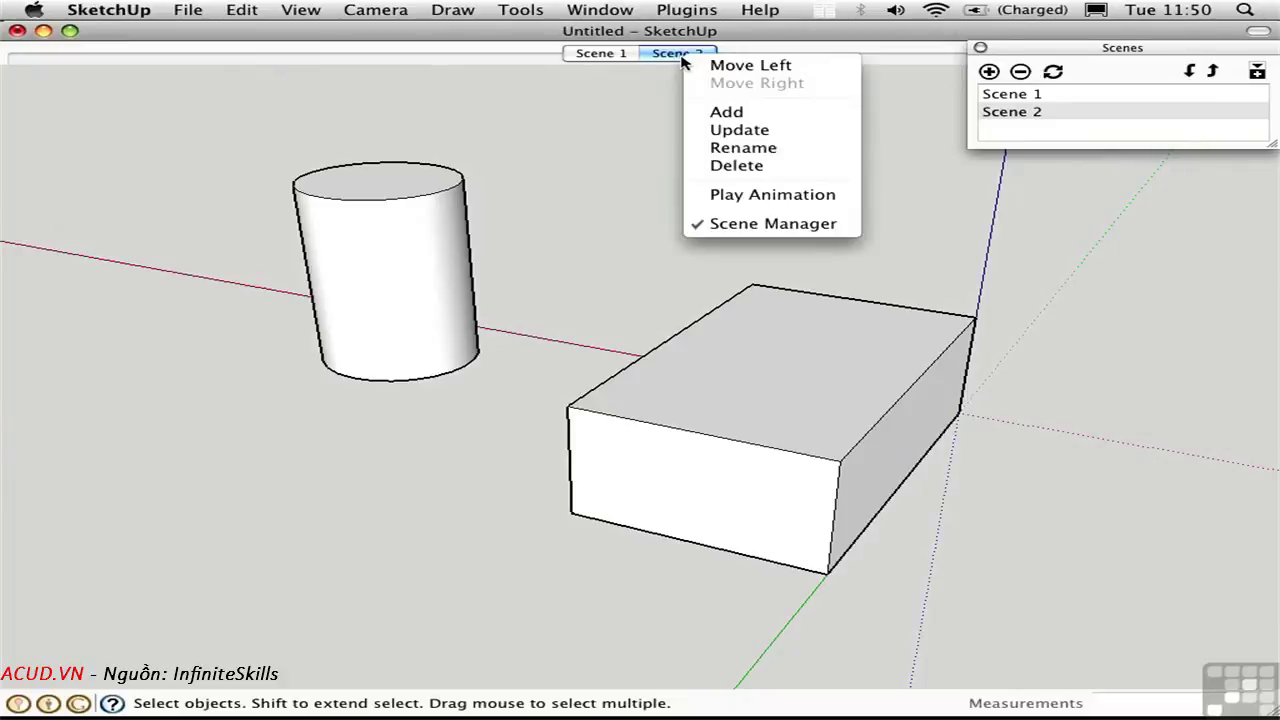
click(700, 132)
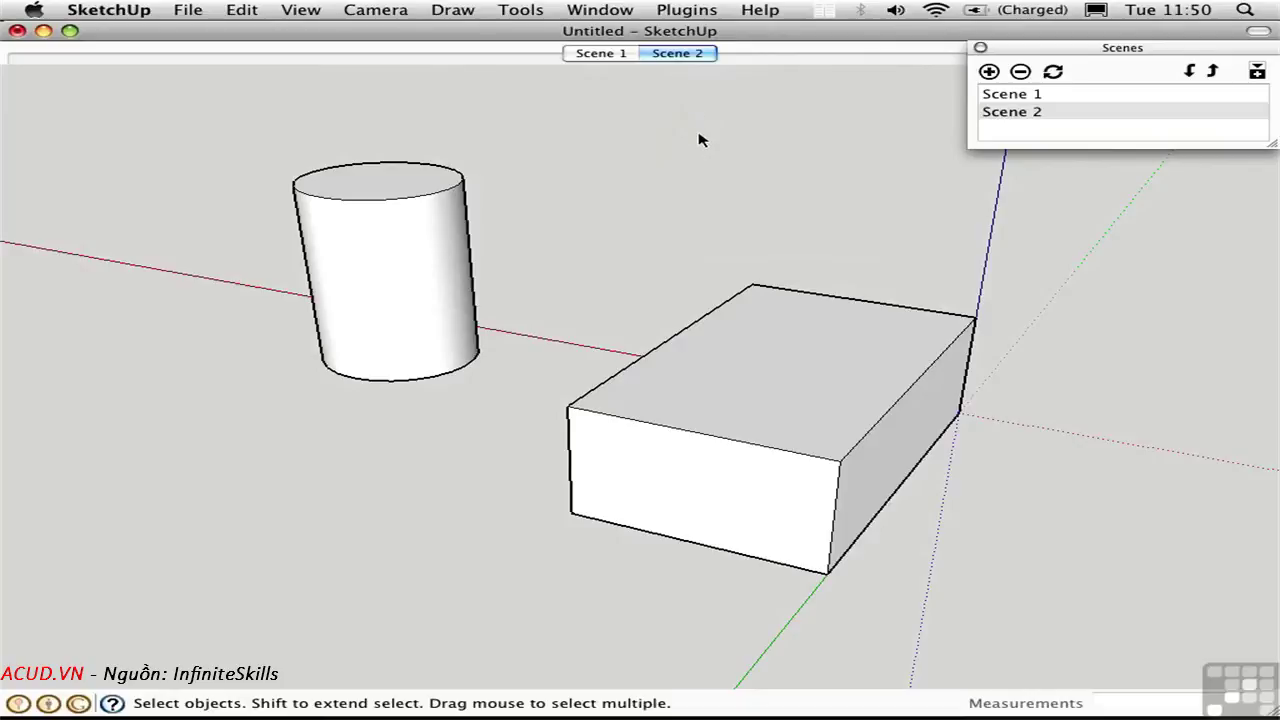
click(674, 56)
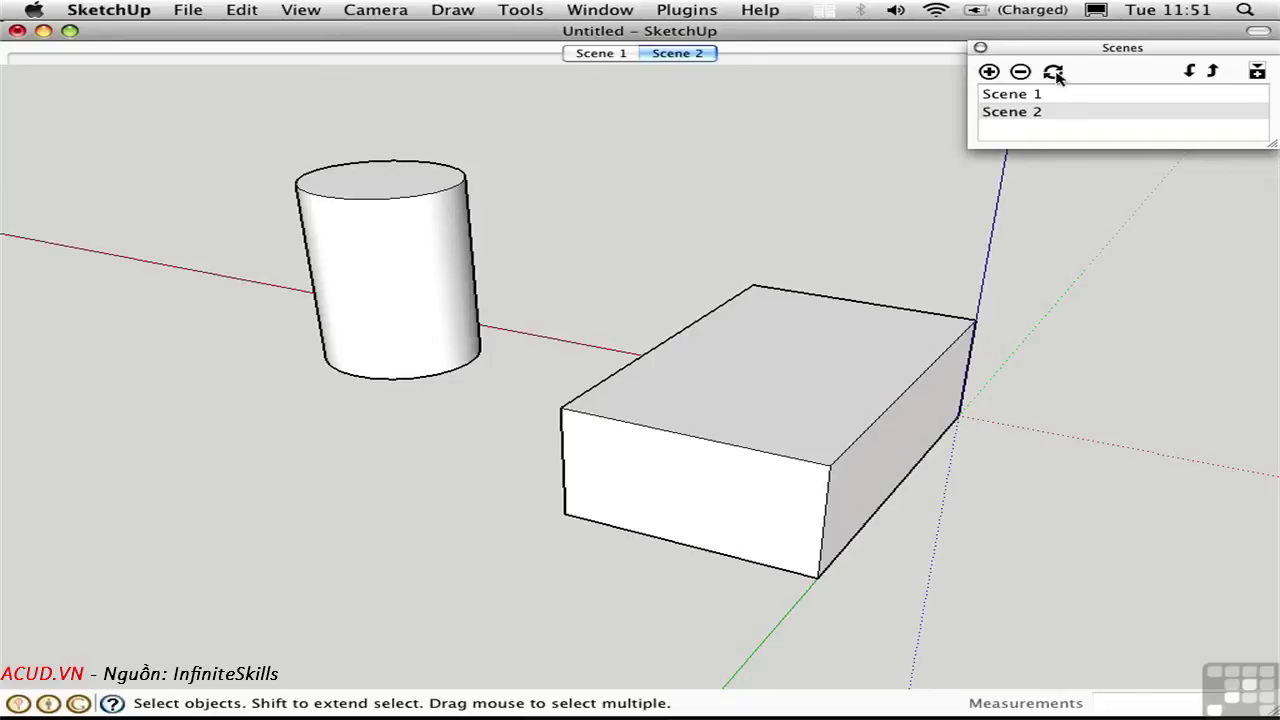
Step: Add a front view of the box and cylinder as Scene 3 and move it ahead of Scene 2
middle_drag(946, 403, 534, 454)
key(space)
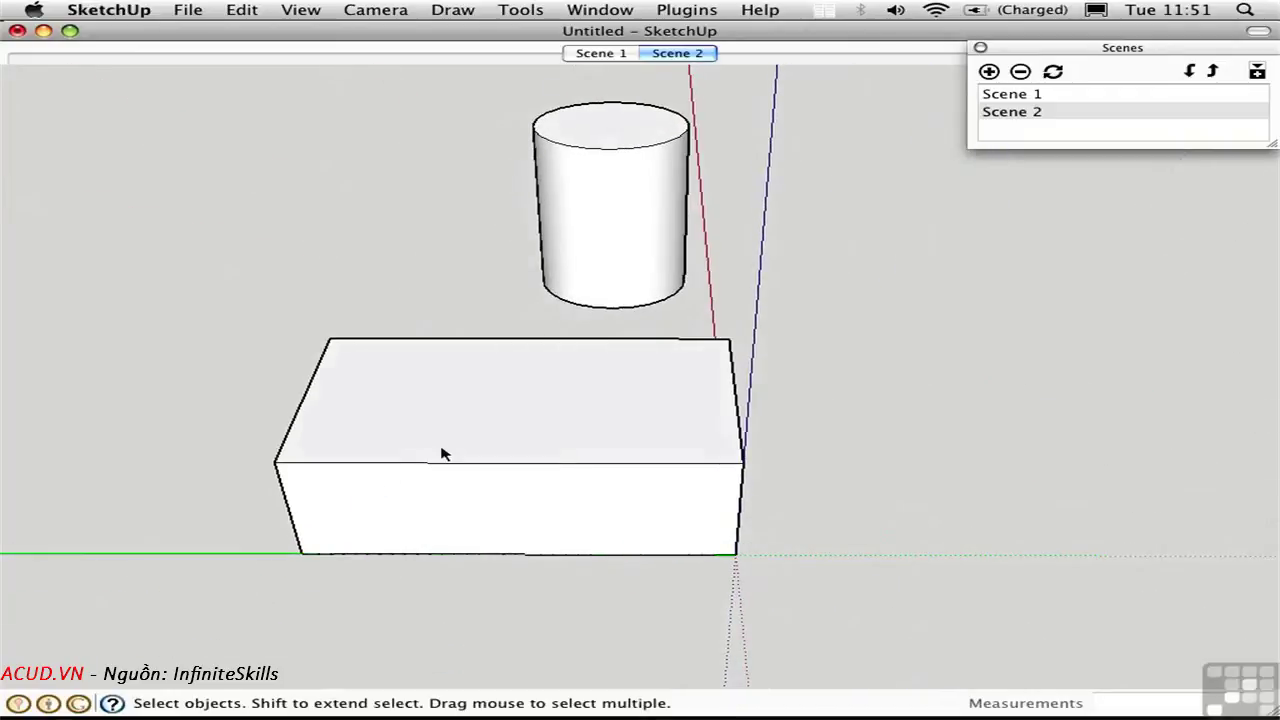
right_click(700, 52)
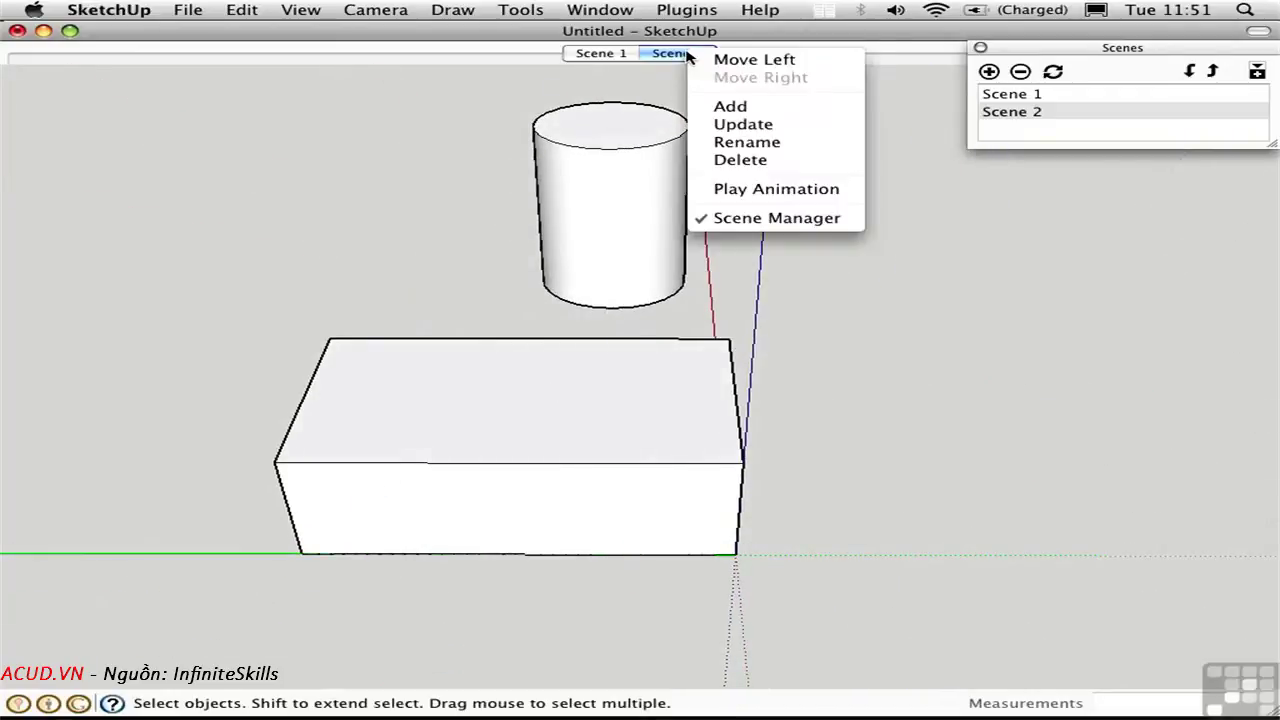
click(740, 107)
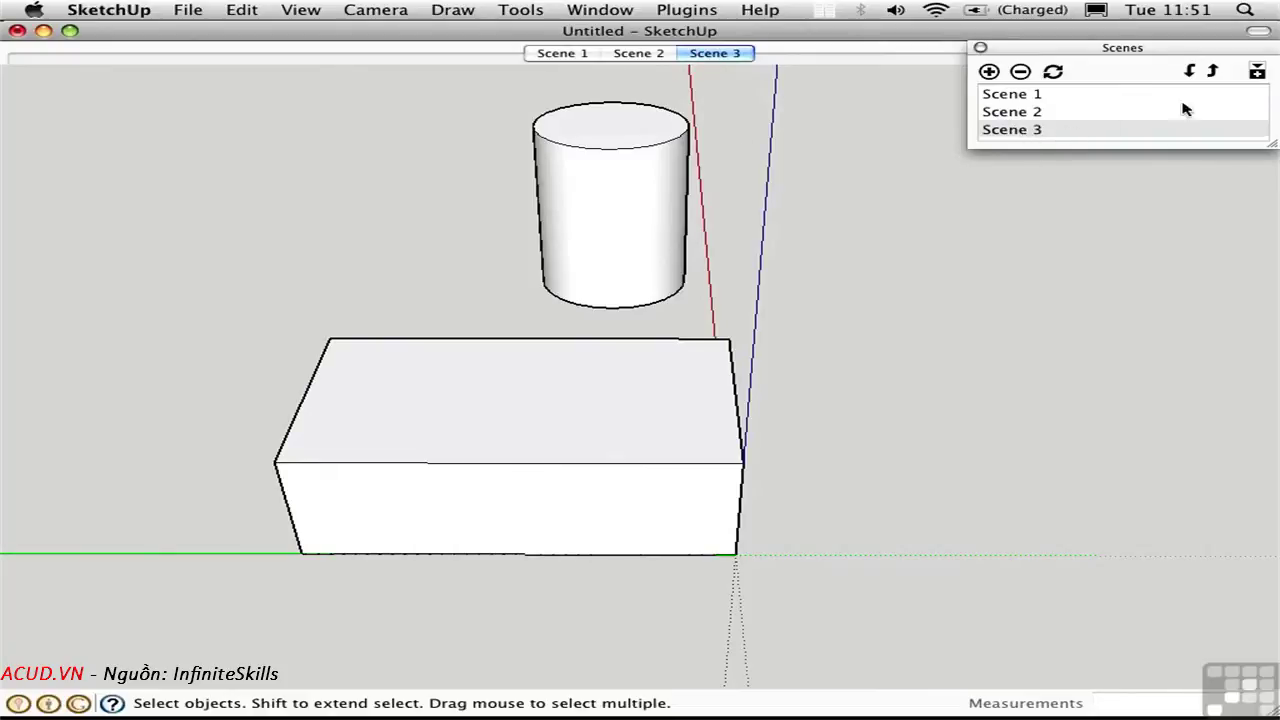
click(1213, 74)
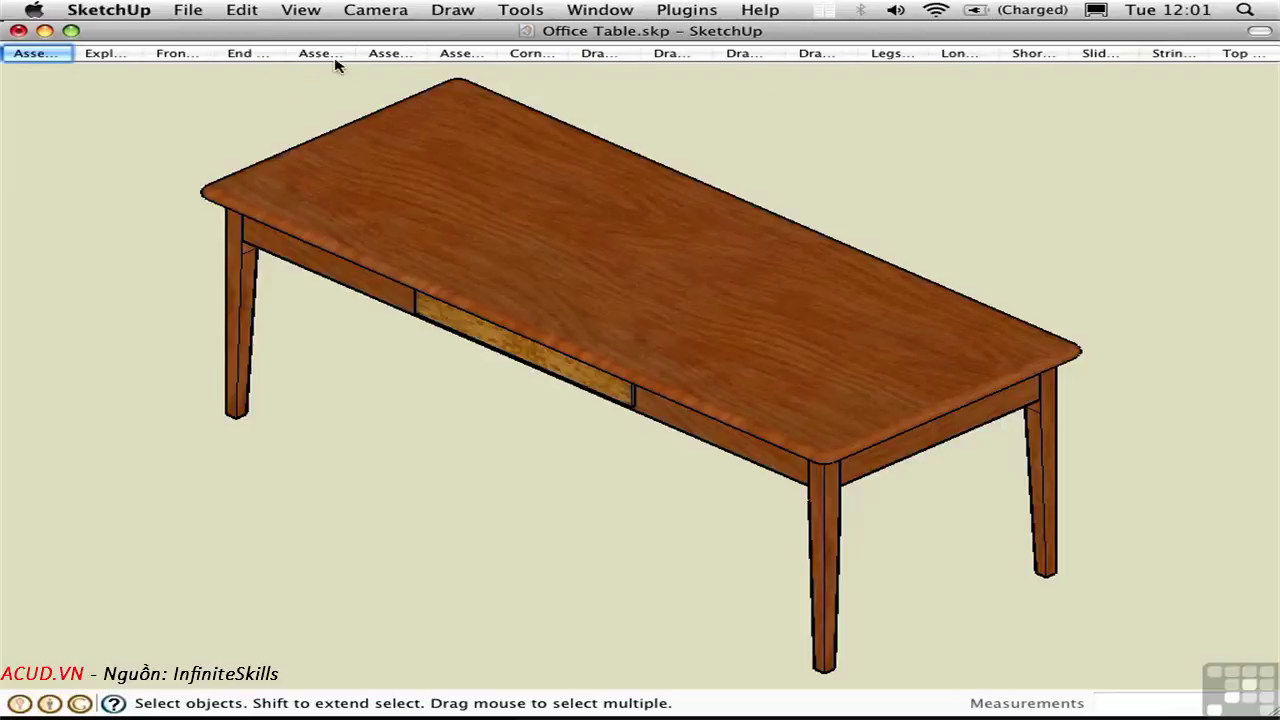
Step: Open and enlarge the Scenes manager, then view the Exploded View and Front Overall Dimensions scenes
click(602, 10)
click(625, 227)
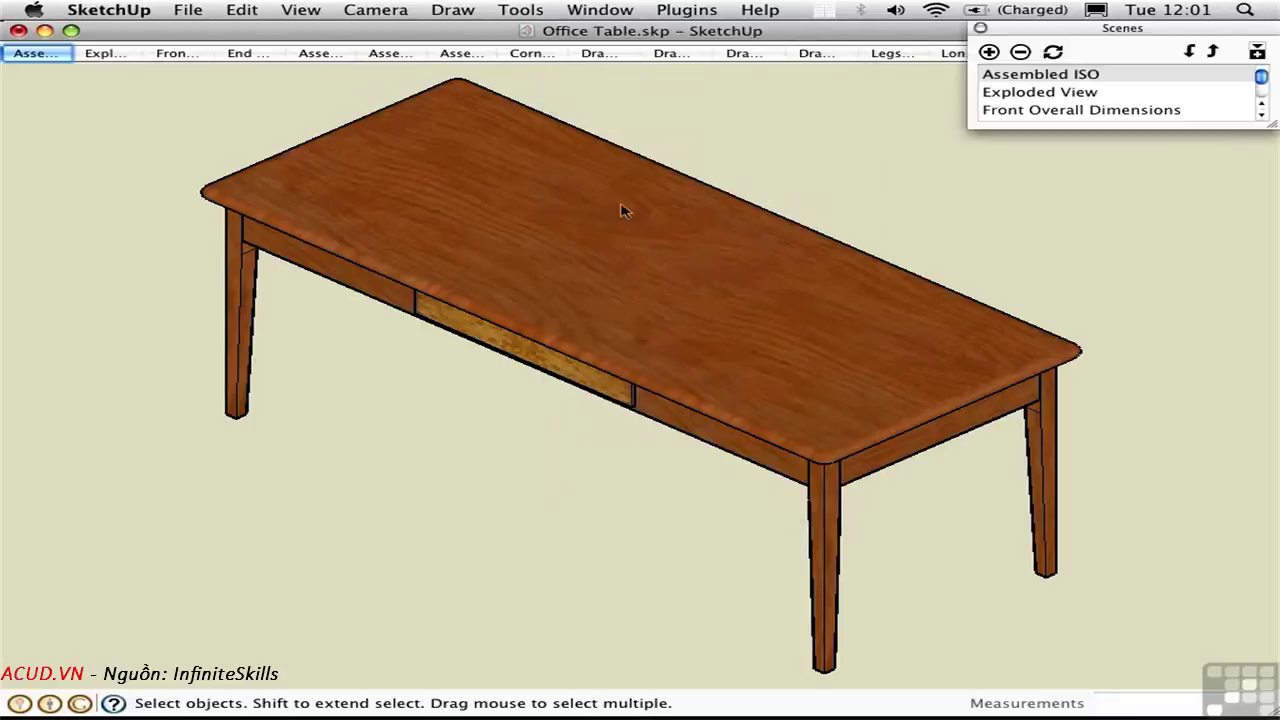
drag(1274, 126, 1272, 395)
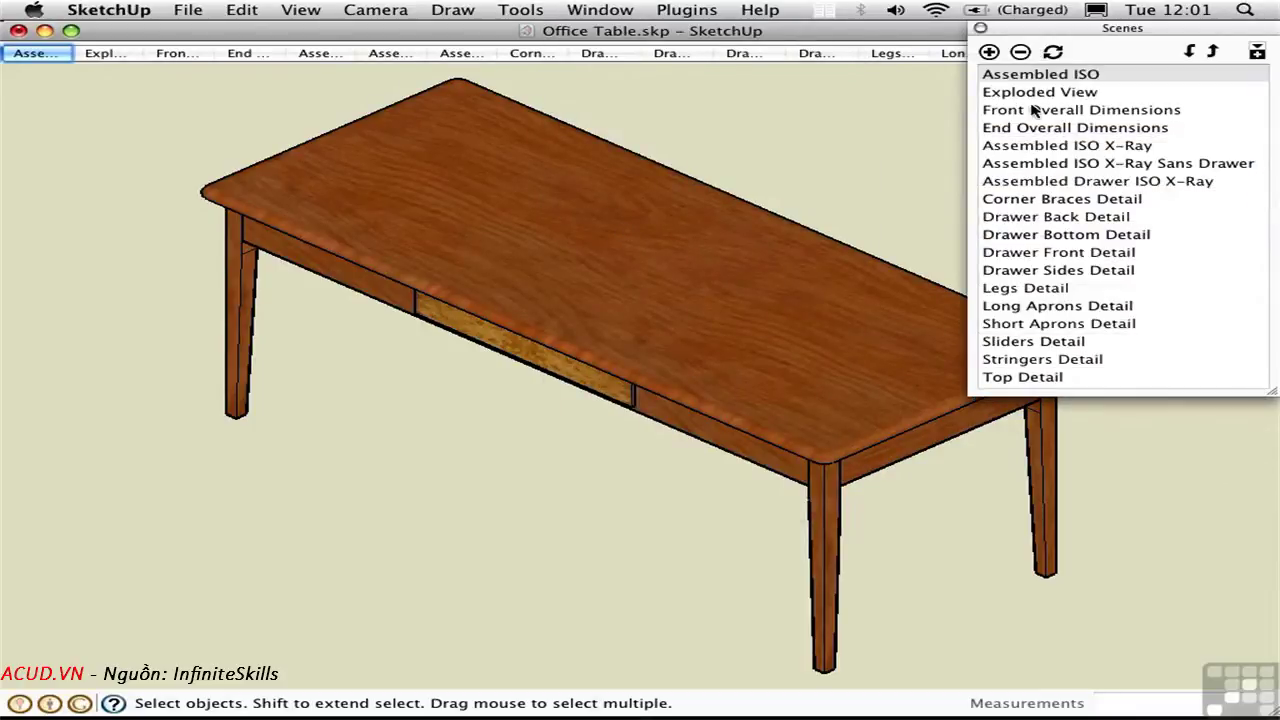
click(1030, 93)
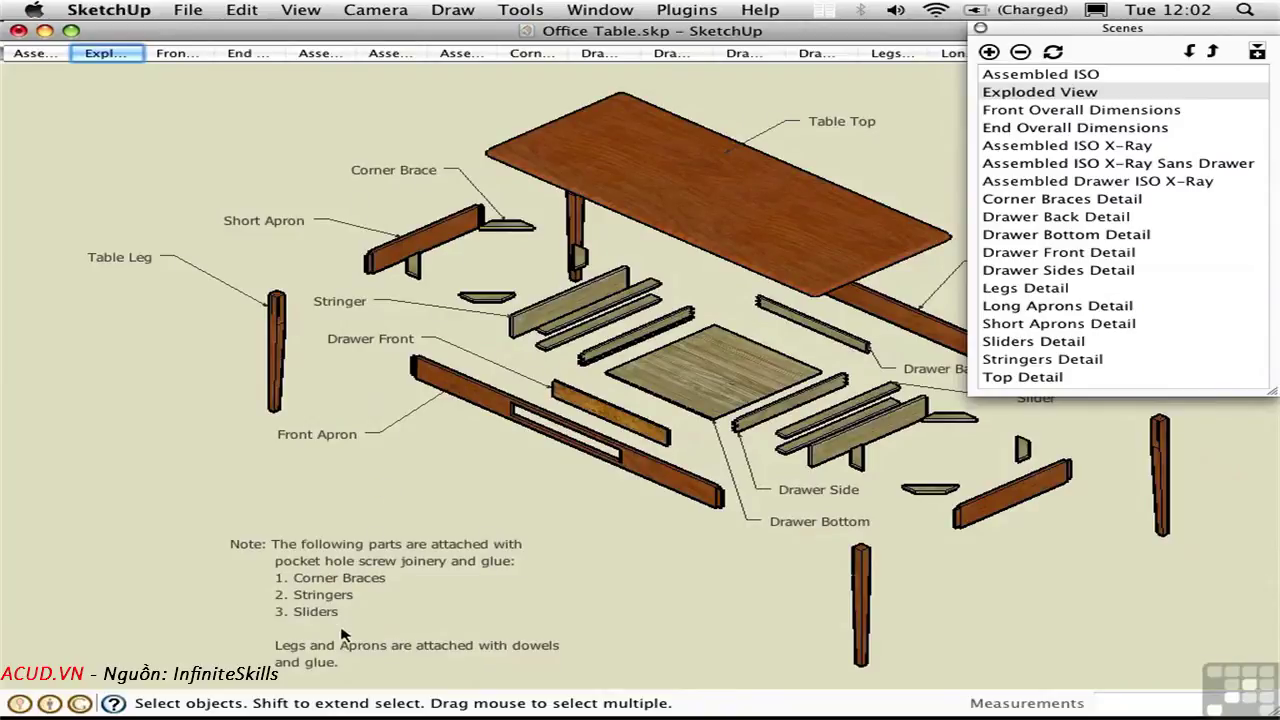
click(1050, 111)
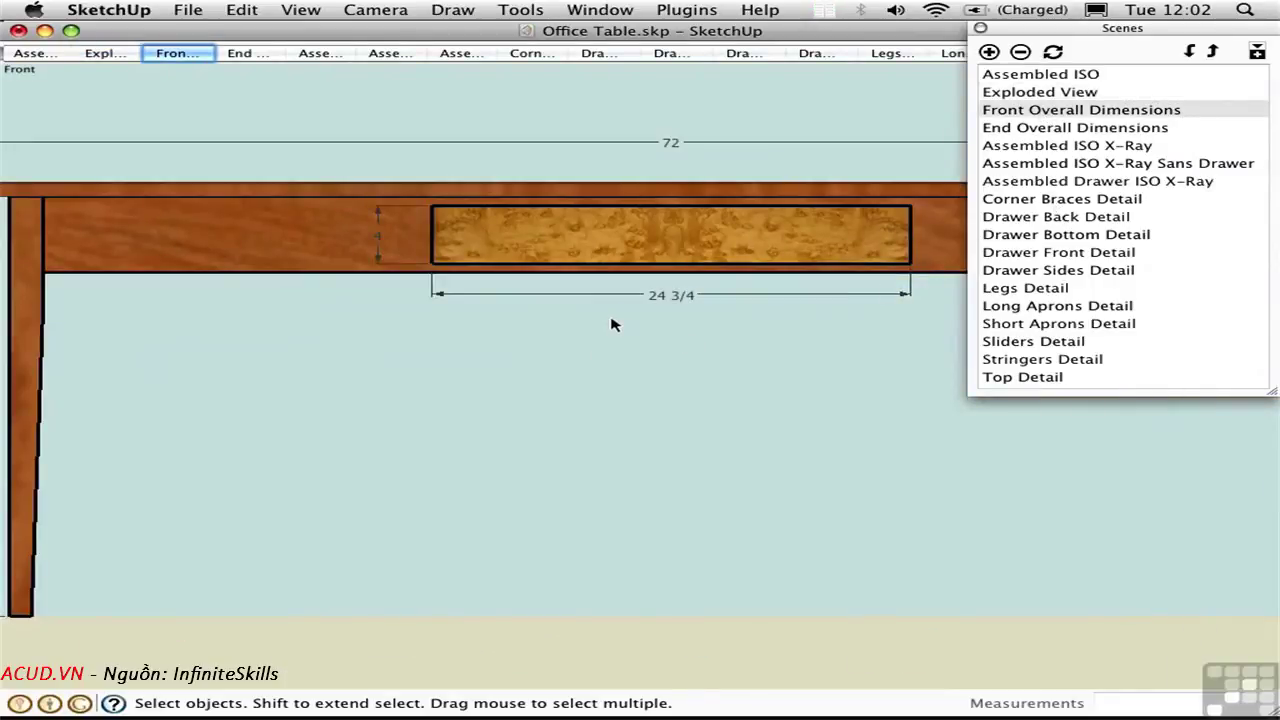
Step: Zoom out, switch to the Assembled ISO X-Ray scene, and expand the scene details
key(z)
drag(660, 337, 670, 408)
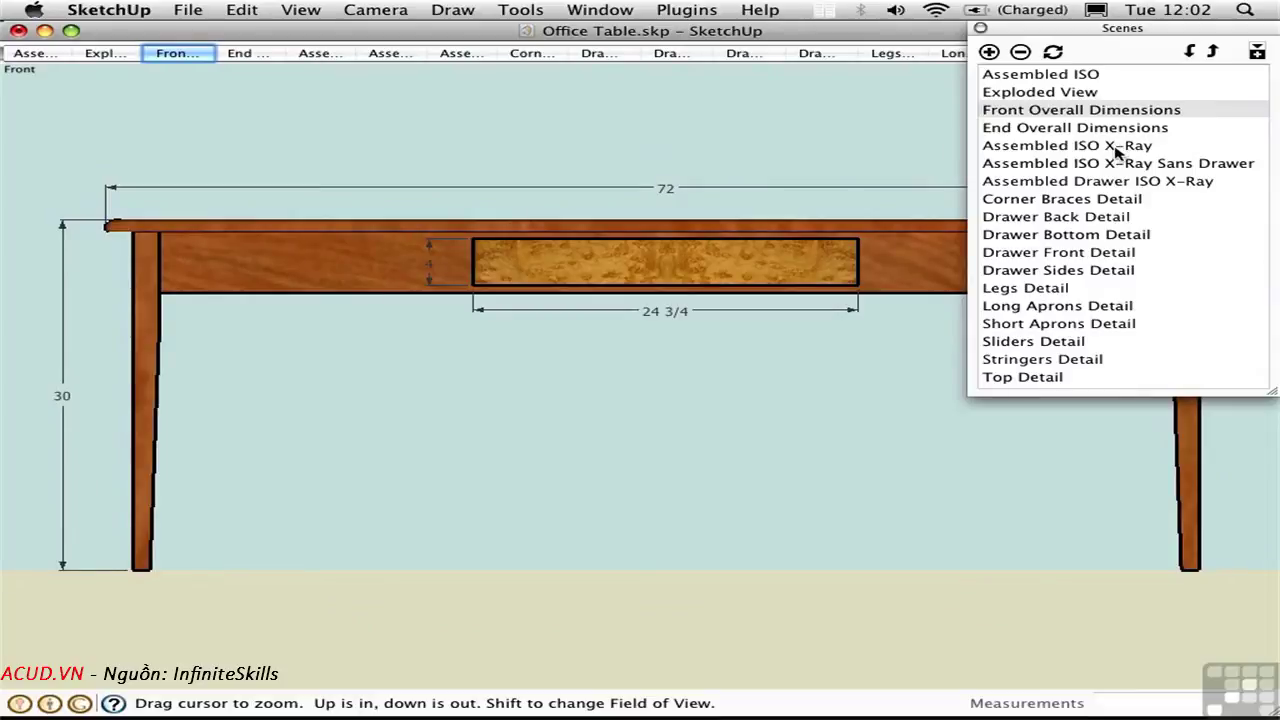
click(1110, 150)
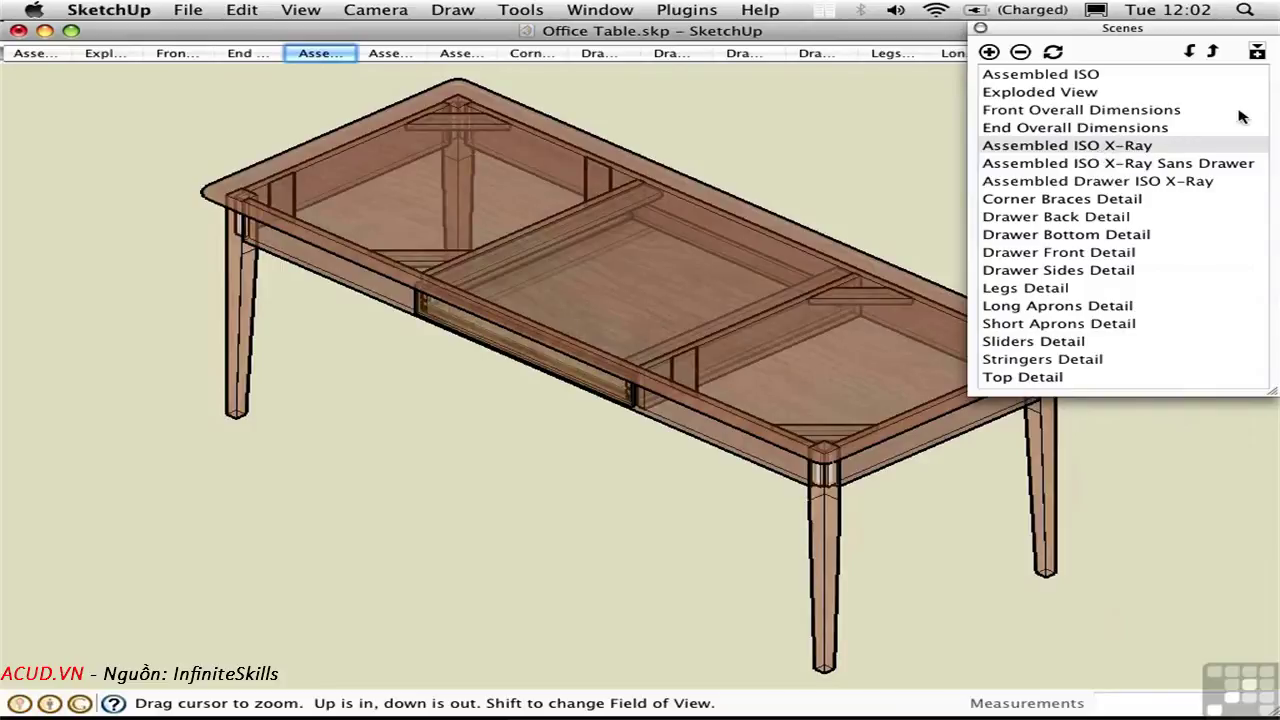
click(1257, 54)
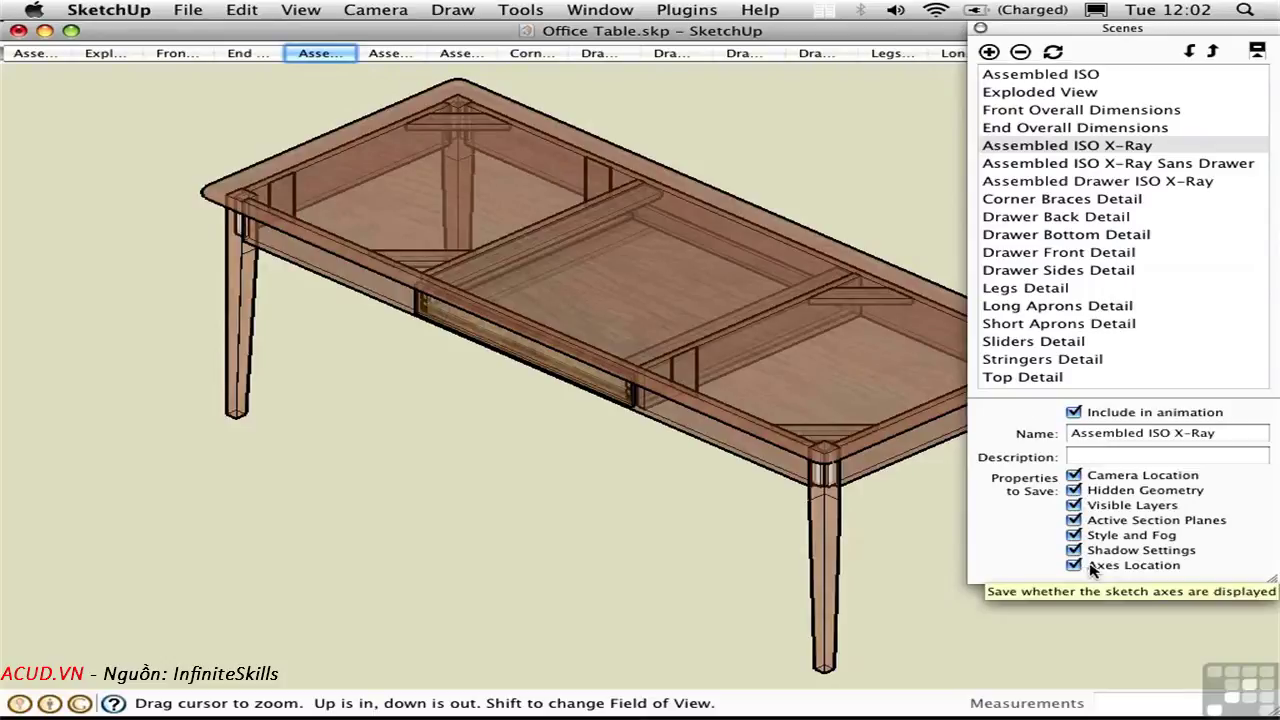
Step: Step from the Corner Braces Detail scene to the Drawer Back Detail scene
double_click(1004, 204)
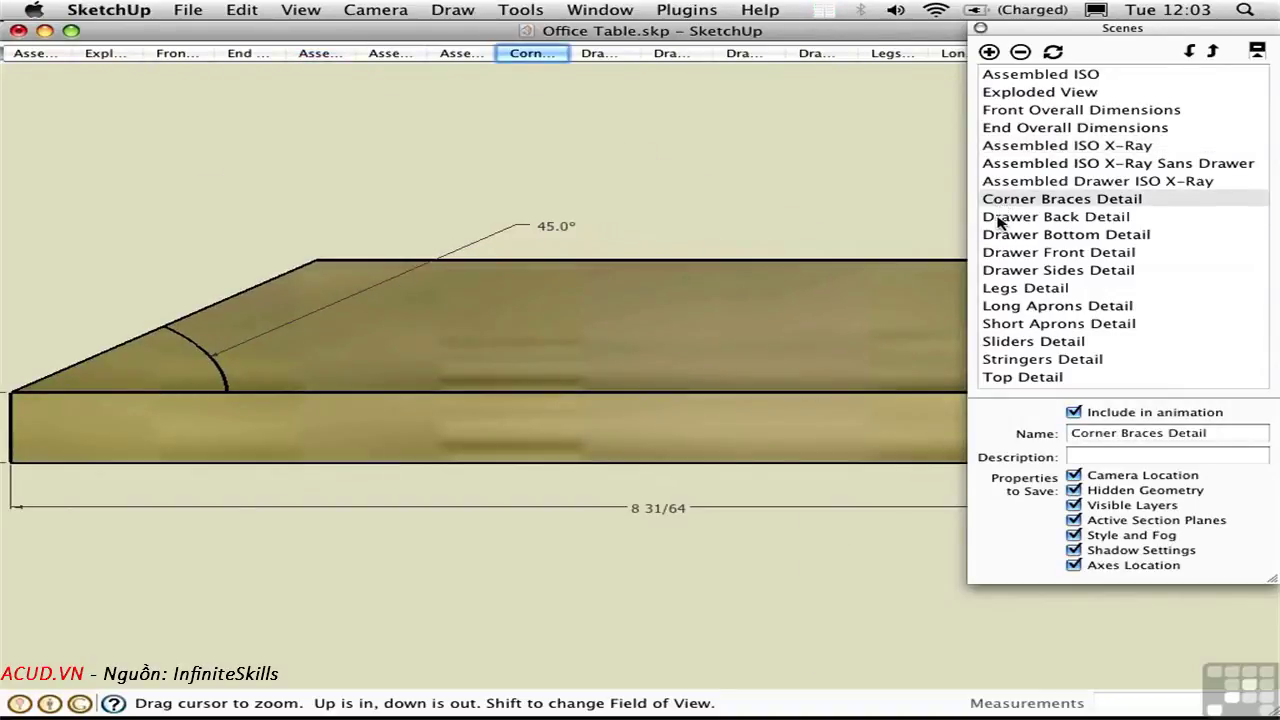
double_click(999, 218)
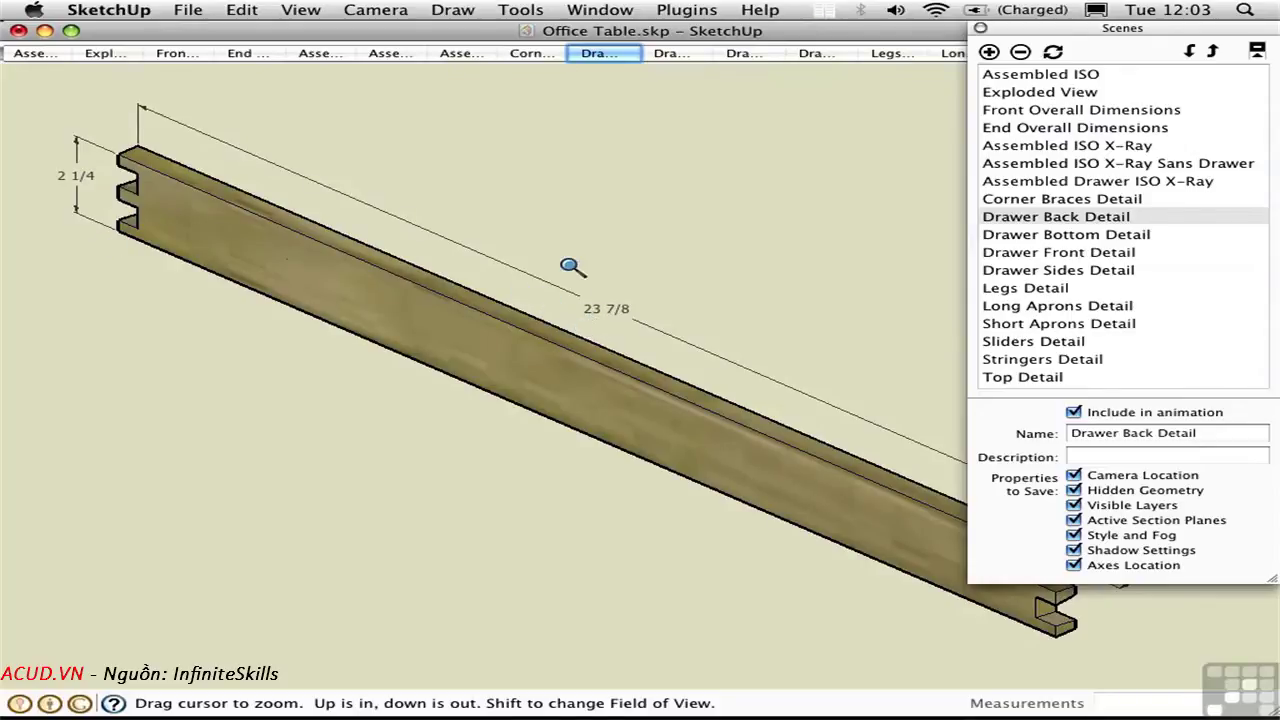
click(588, 12)
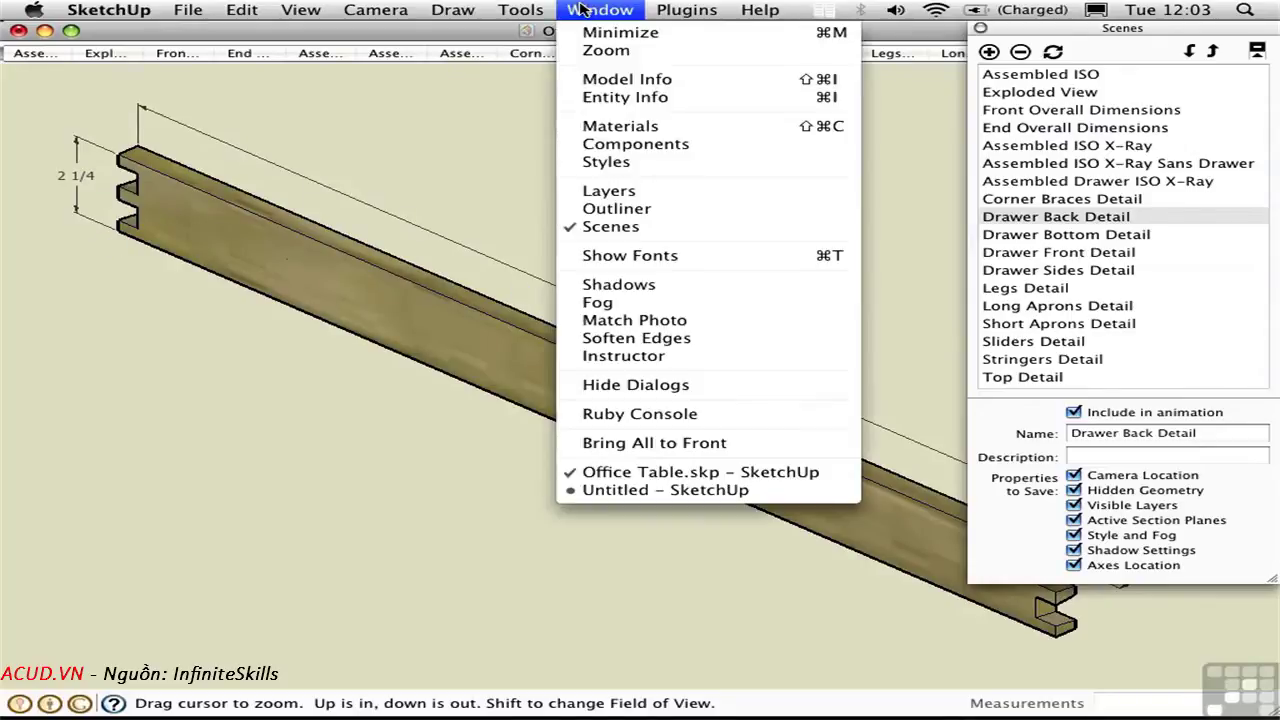
Step: Dock the Layers list beside Scenes and compare layers in the Drawer Bottom and Drawer Front Detail scenes
click(605, 192)
drag(902, 384, 725, 23)
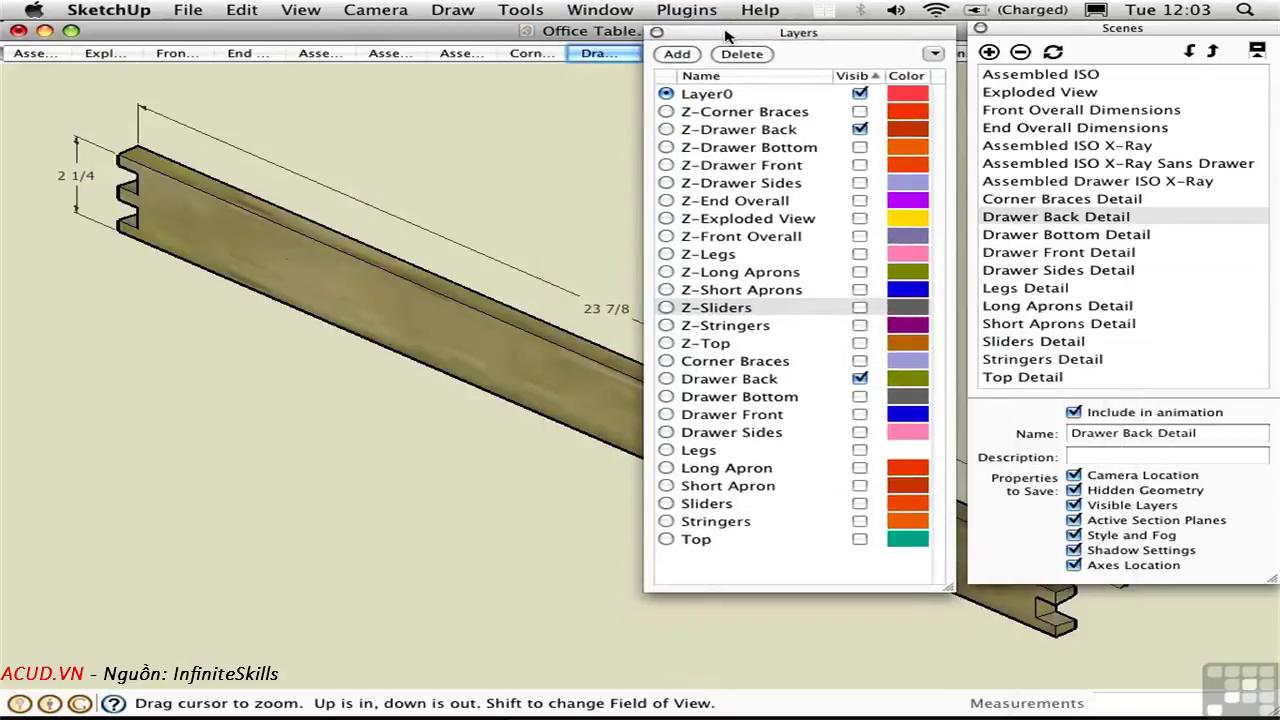
click(1040, 235)
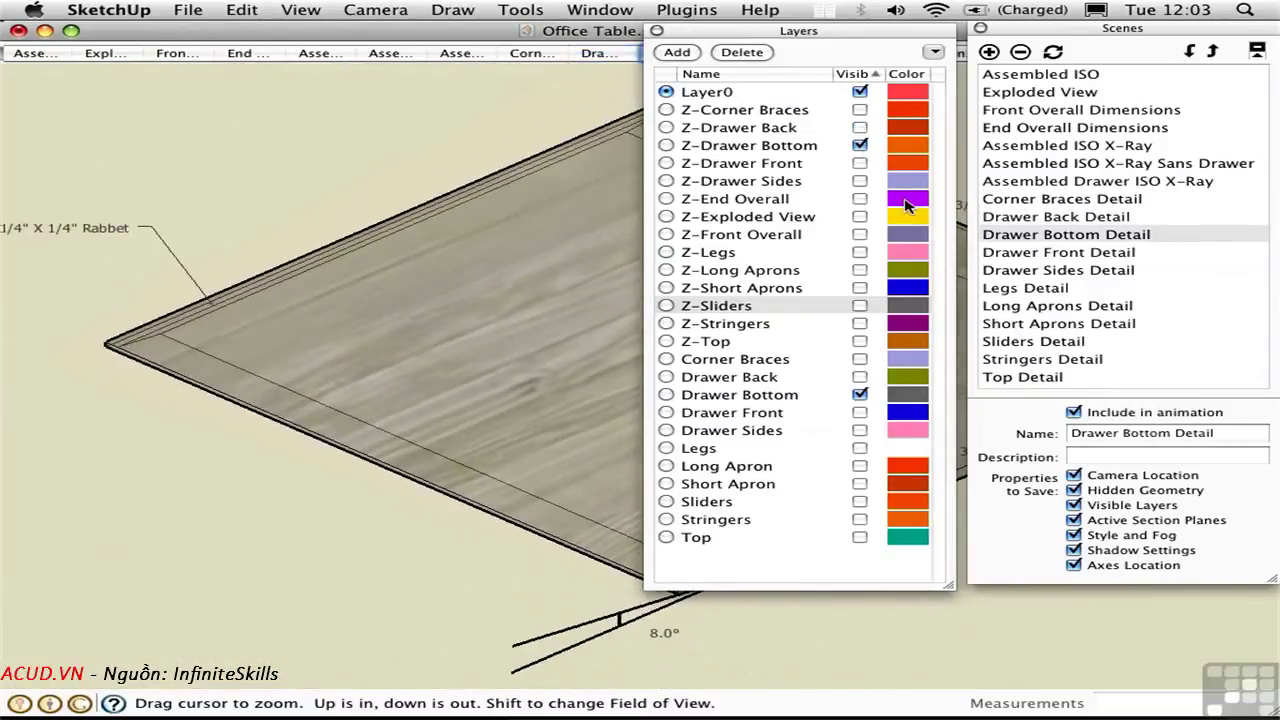
click(658, 33)
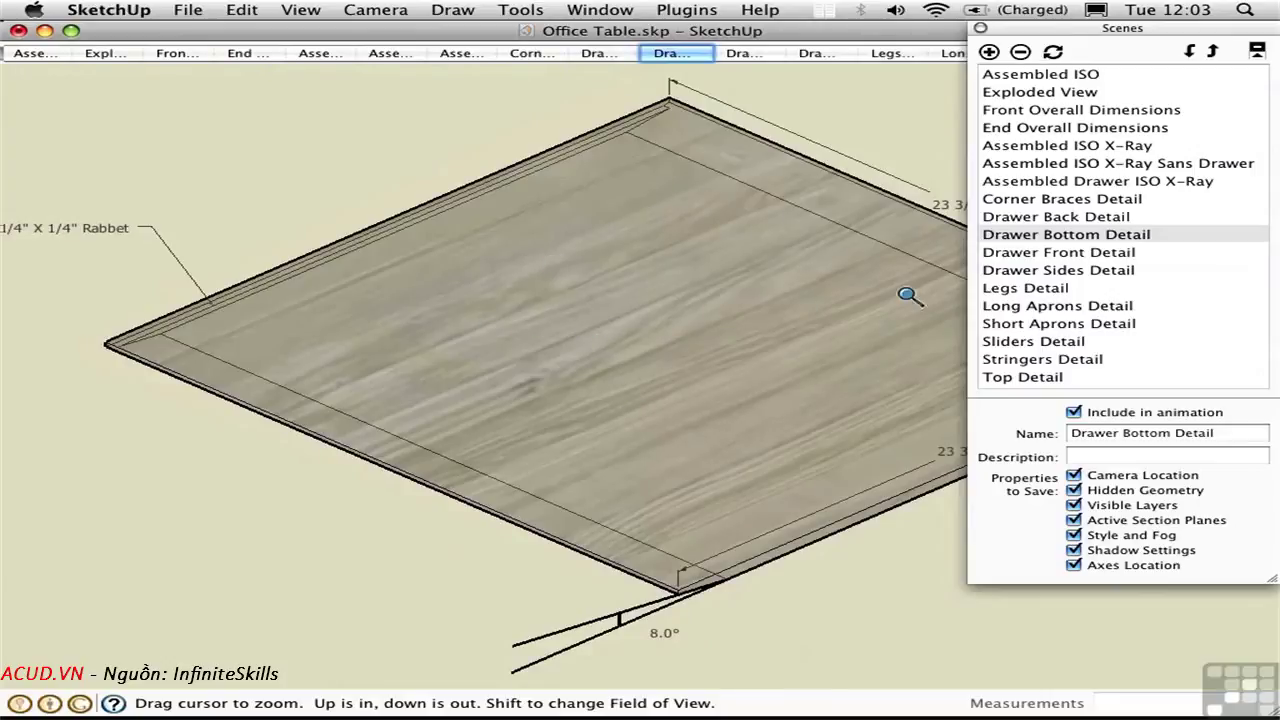
click(1016, 256)
click(1016, 256)
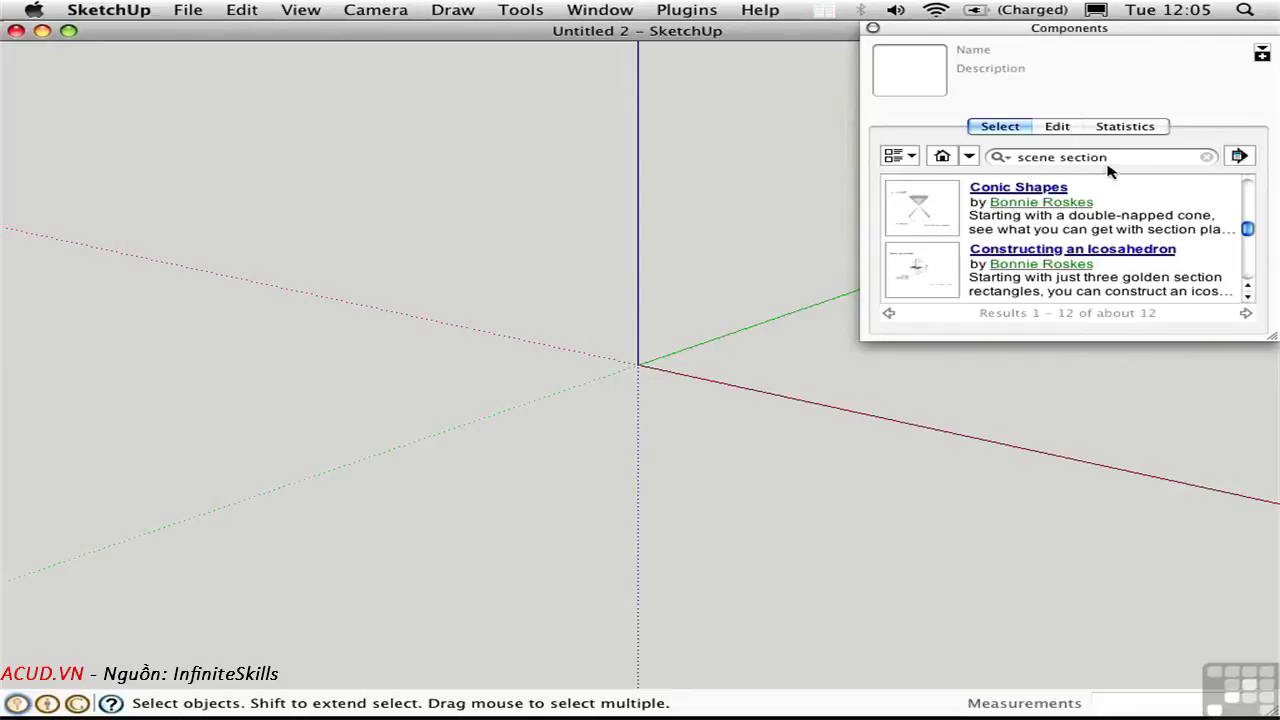
Step: Open the Conic Shapes model's 3D Warehouse page from the 'scene section' results
mouse_move(1247, 228)
mouse_down()
mouse_move(1248, 204)
mouse_move(1248, 229)
mouse_up()
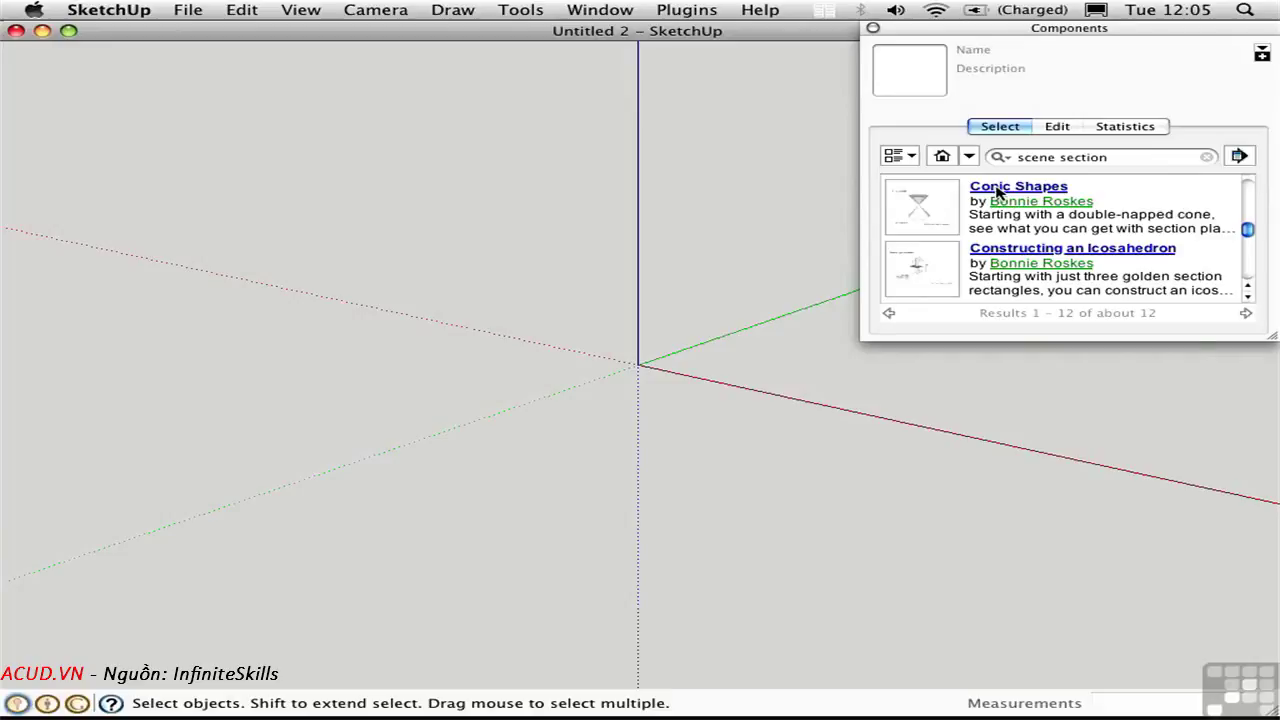
click(998, 192)
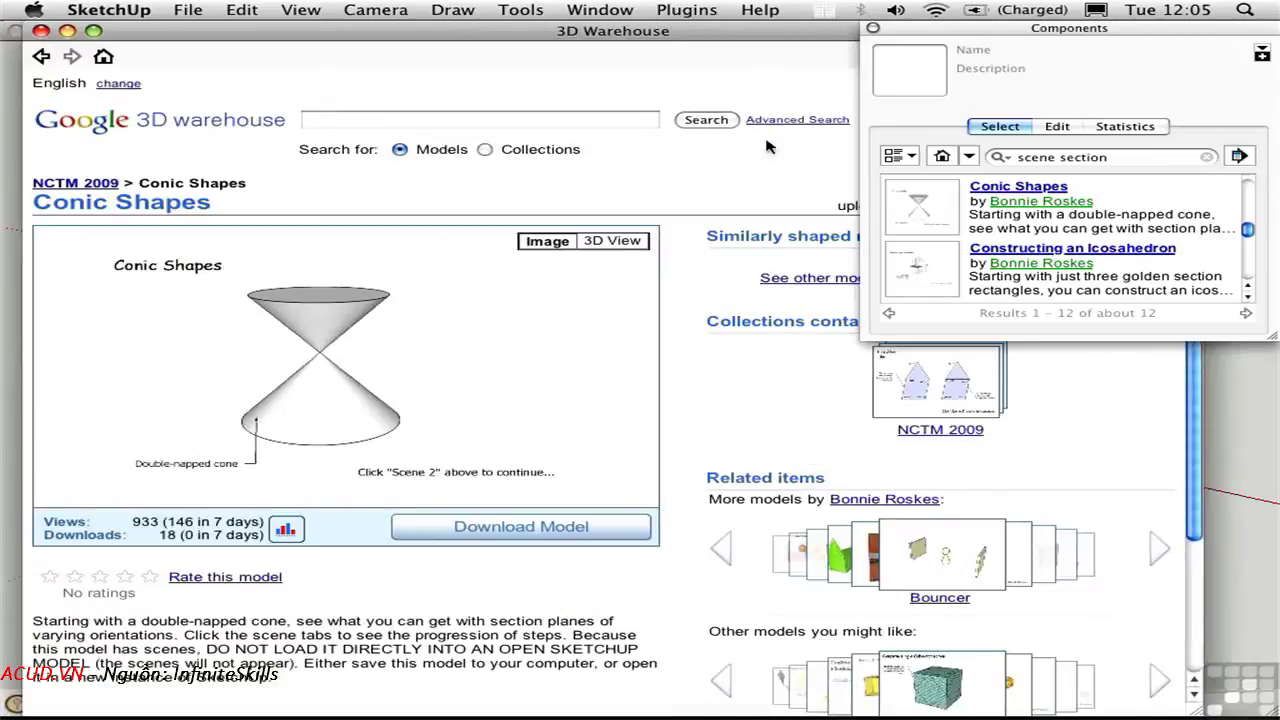
Step: Download Conic Shapes to the Desktop as 13ConicShapes.skp, overwriting the existing file
click(872, 28)
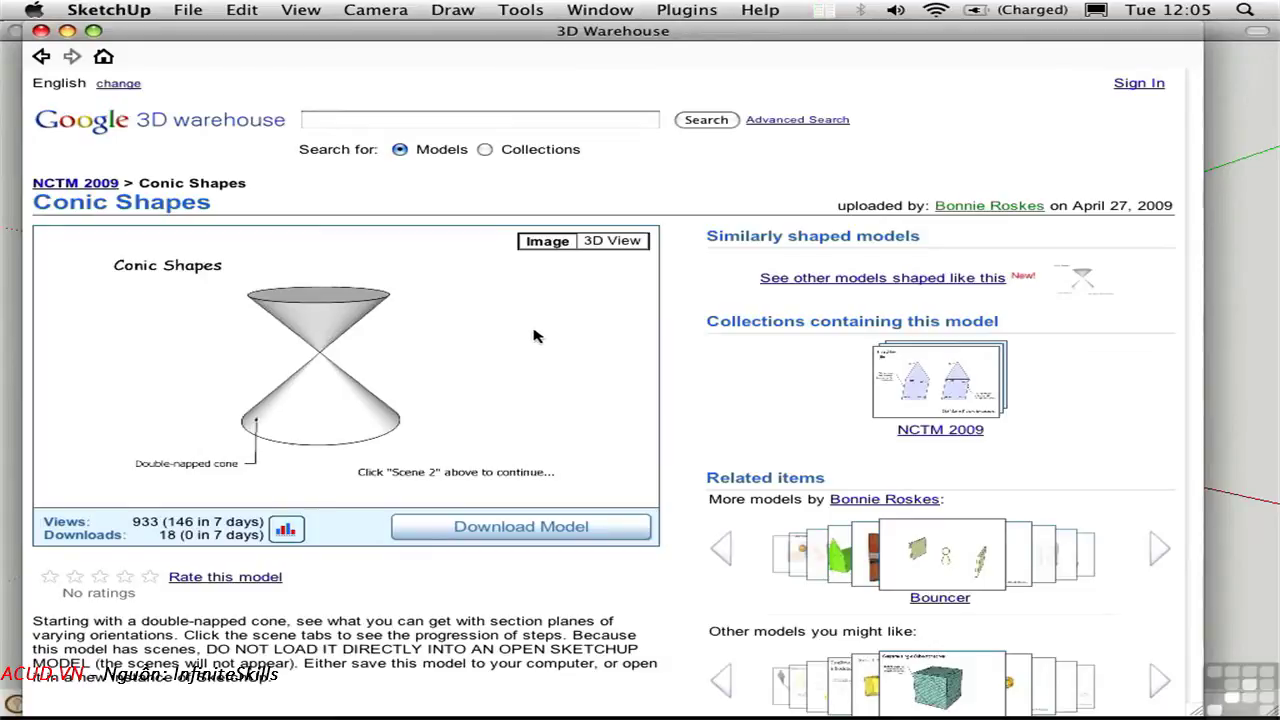
click(524, 529)
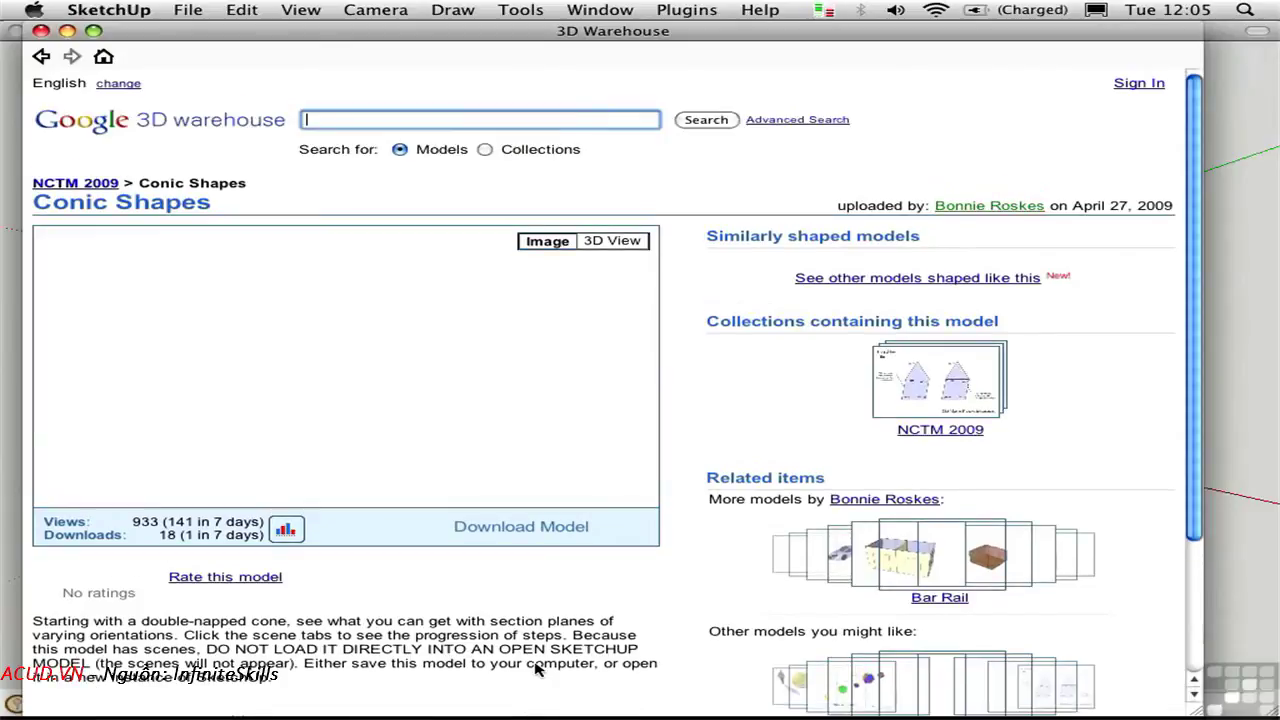
click(522, 528)
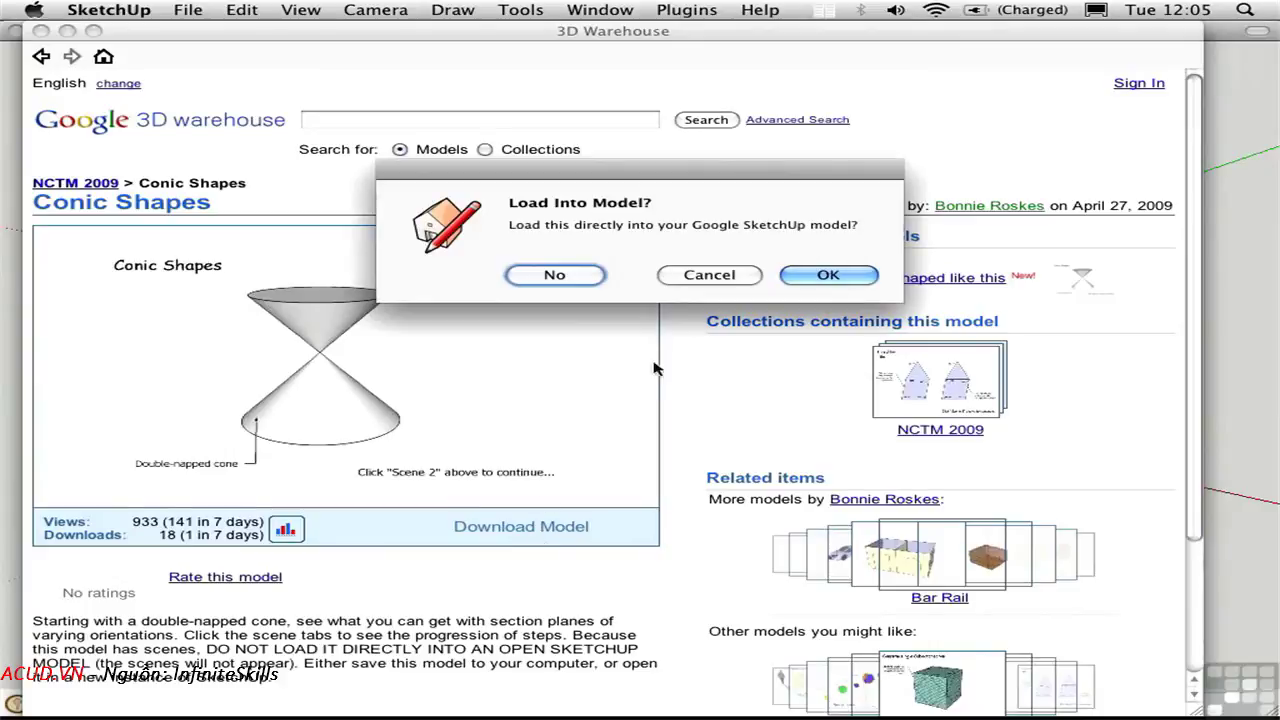
click(556, 275)
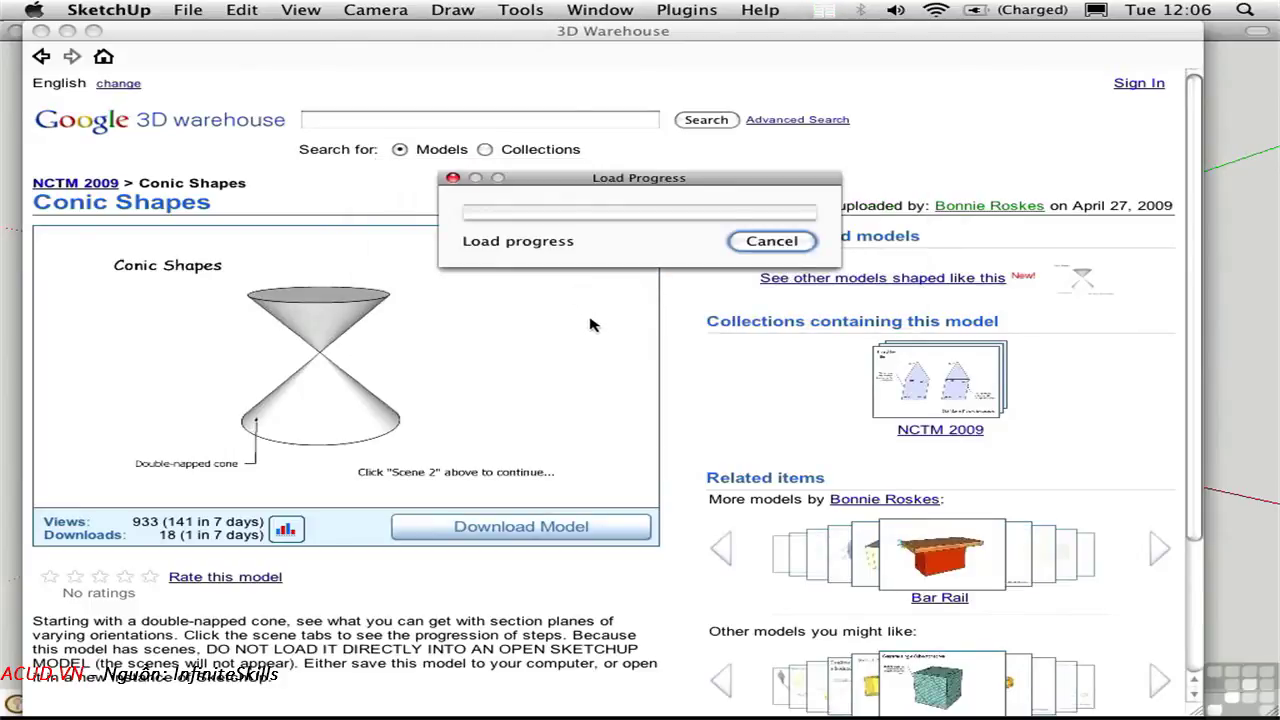
drag(660, 155, 405, 62)
click(950, 603)
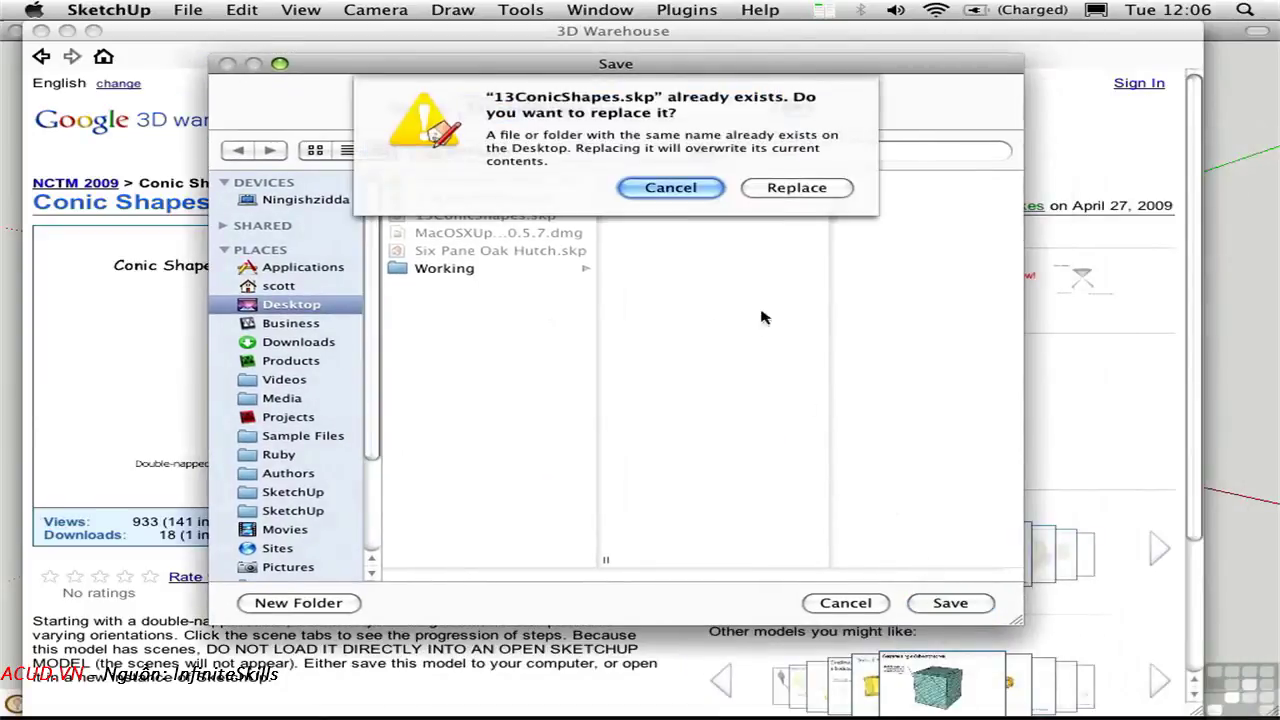
key(Return)
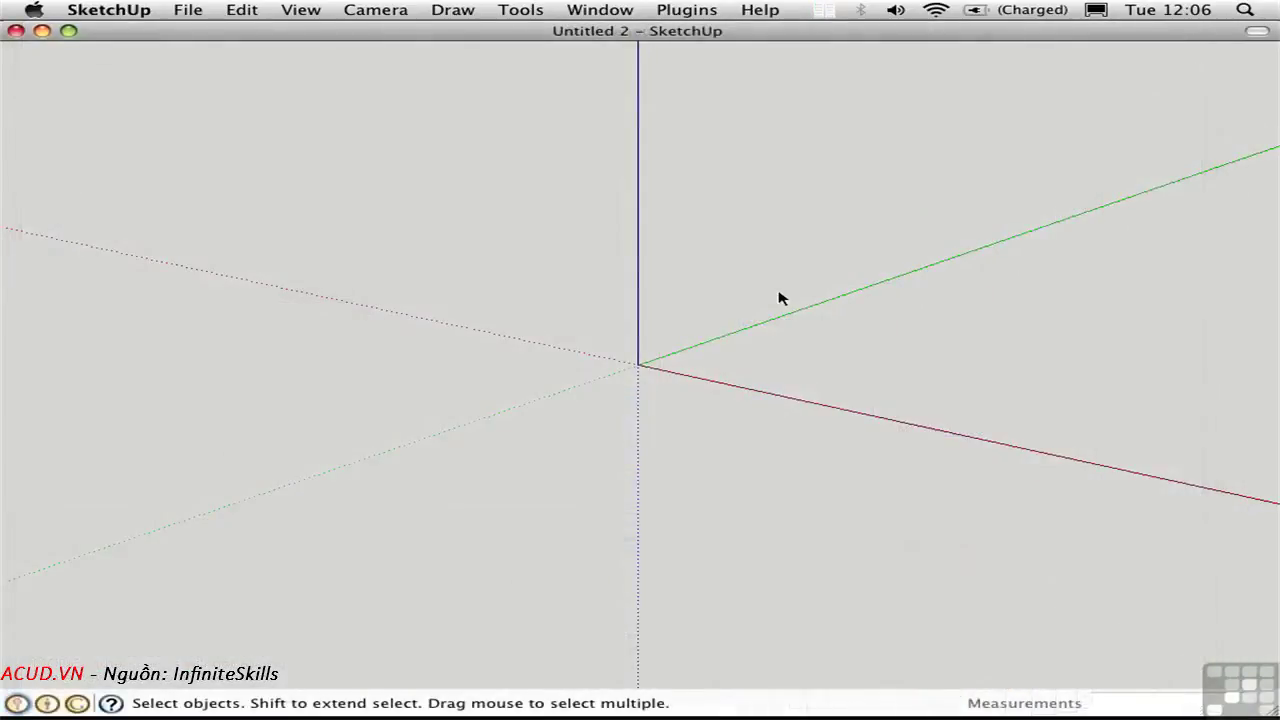
Step: Open 13ConicShapes.skp from the Desktop in SketchUp
click(186, 10)
click(190, 48)
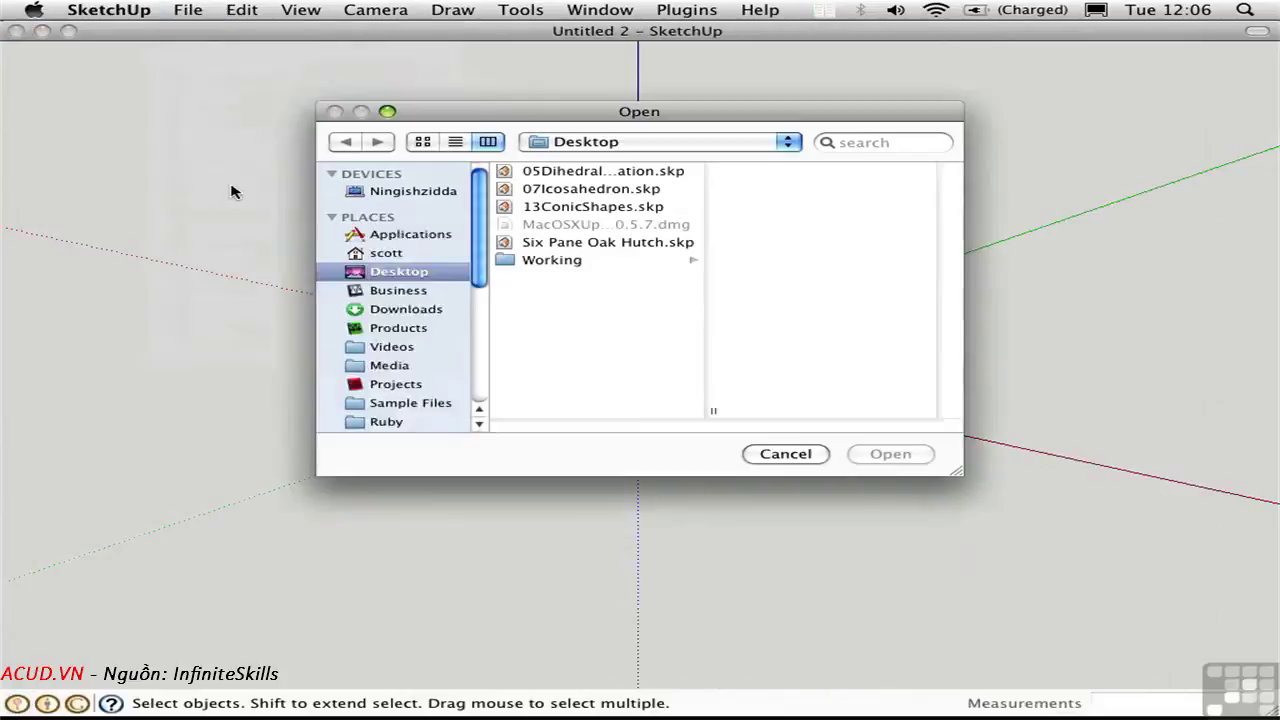
click(548, 207)
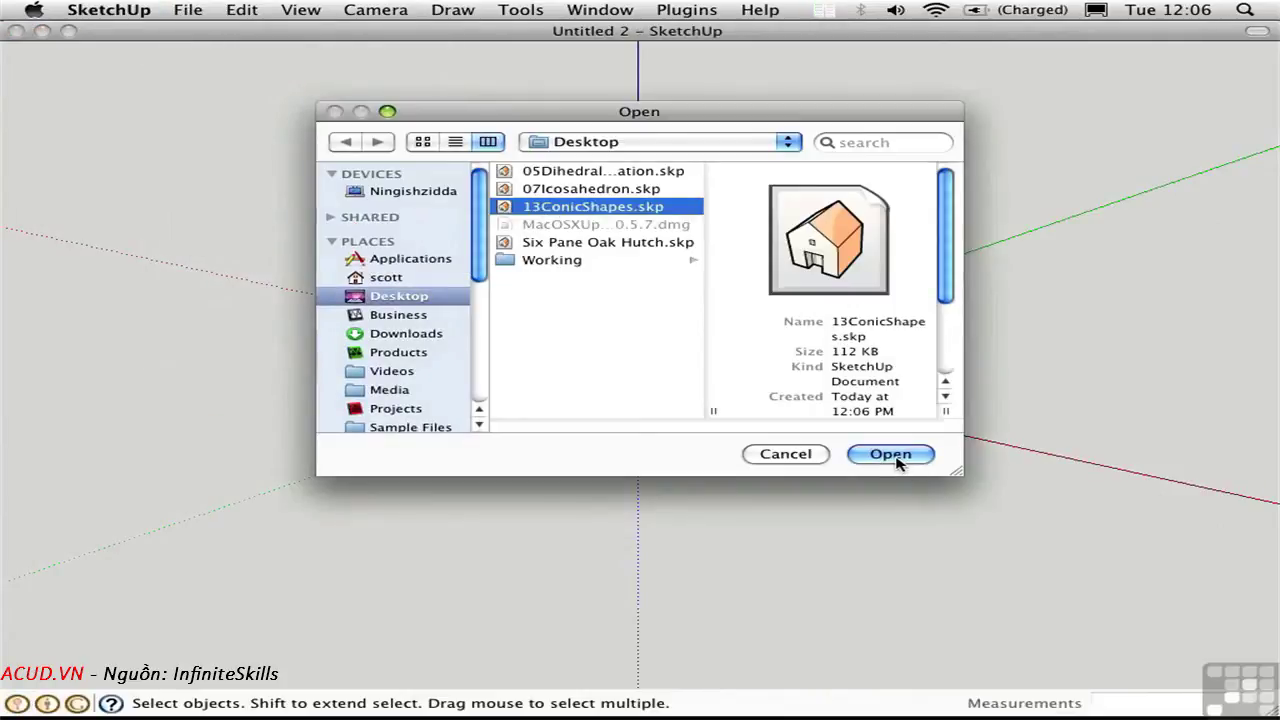
click(892, 455)
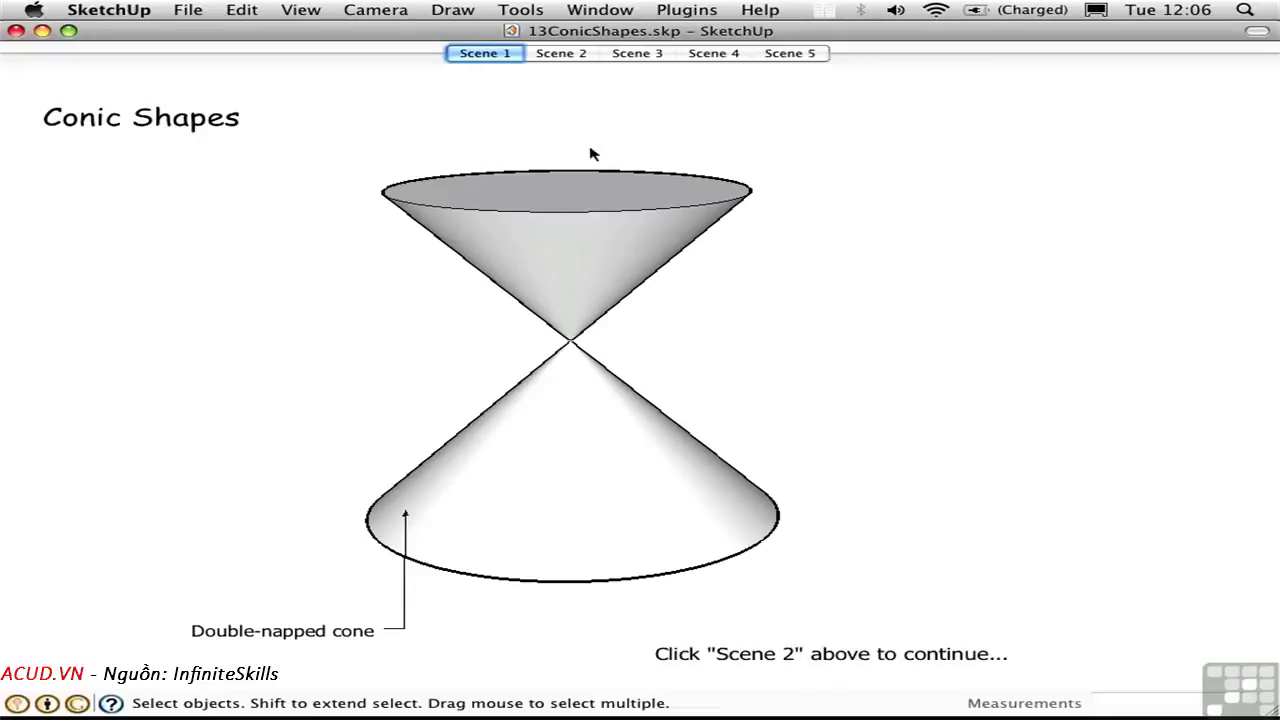
Step: Play Conic Shapes Scenes 2–5, showing the ellipse, parabola and hyperbola sections
click(558, 54)
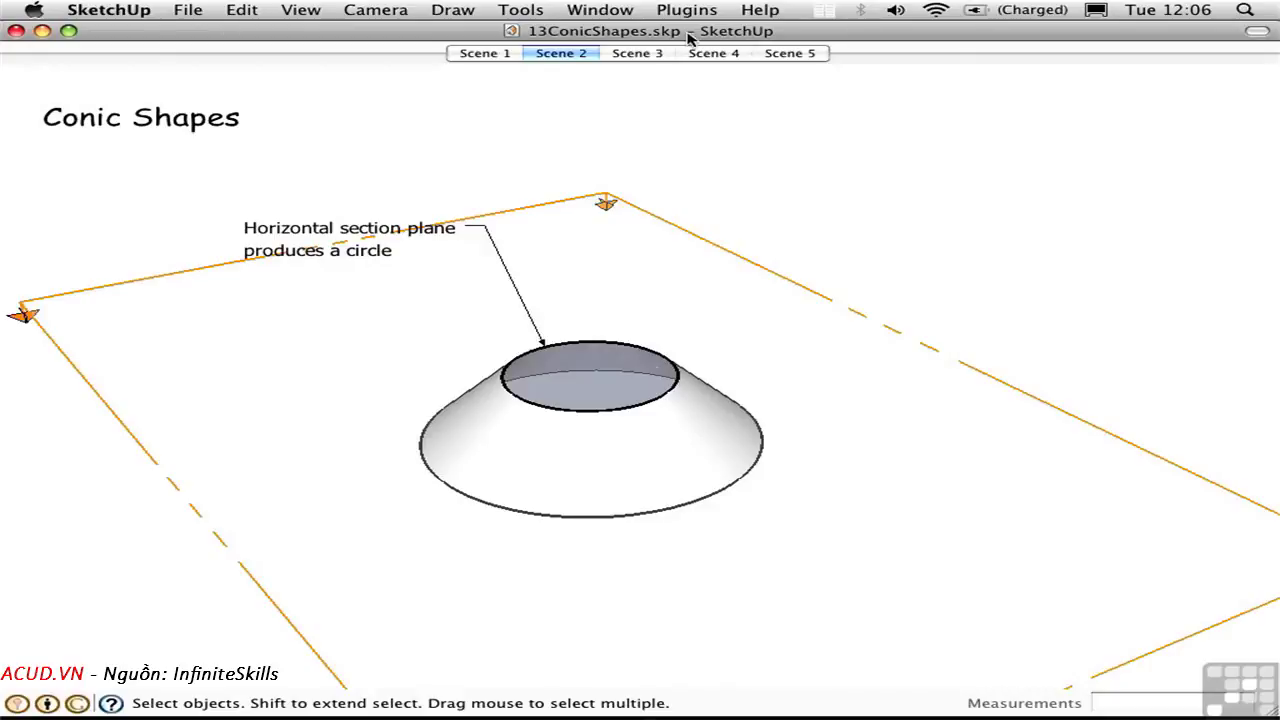
click(638, 54)
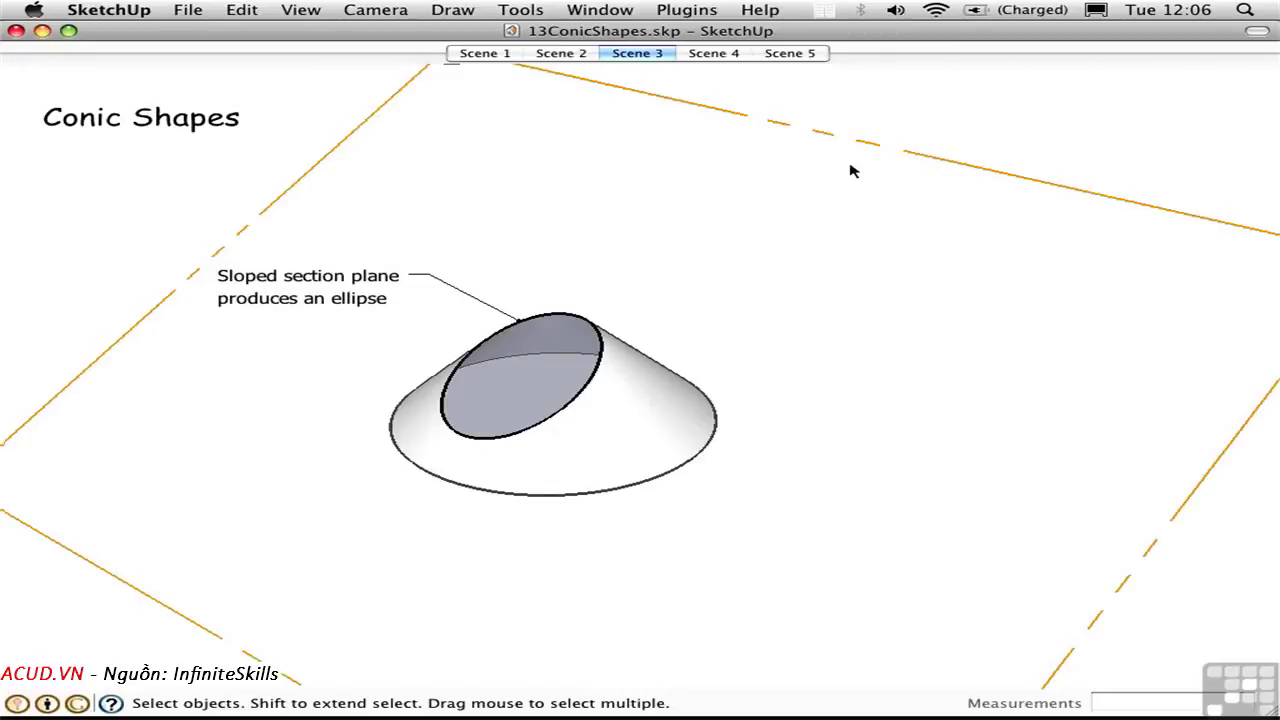
click(711, 54)
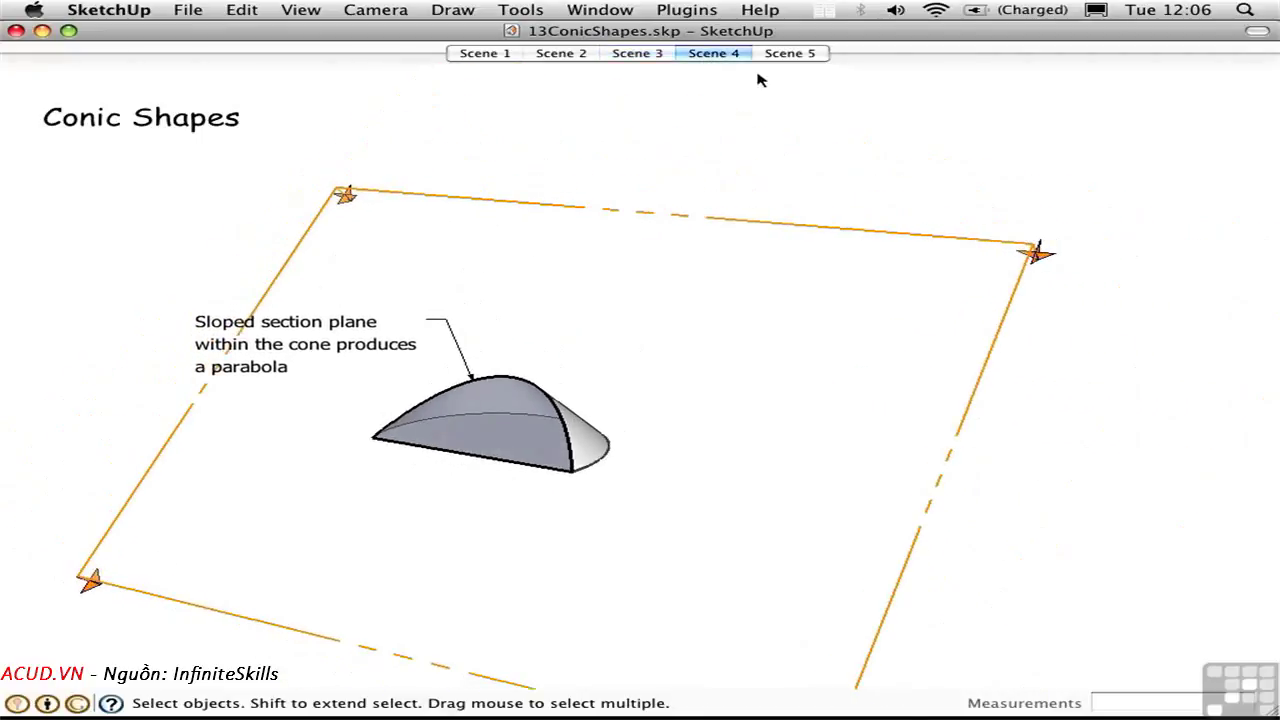
click(796, 57)
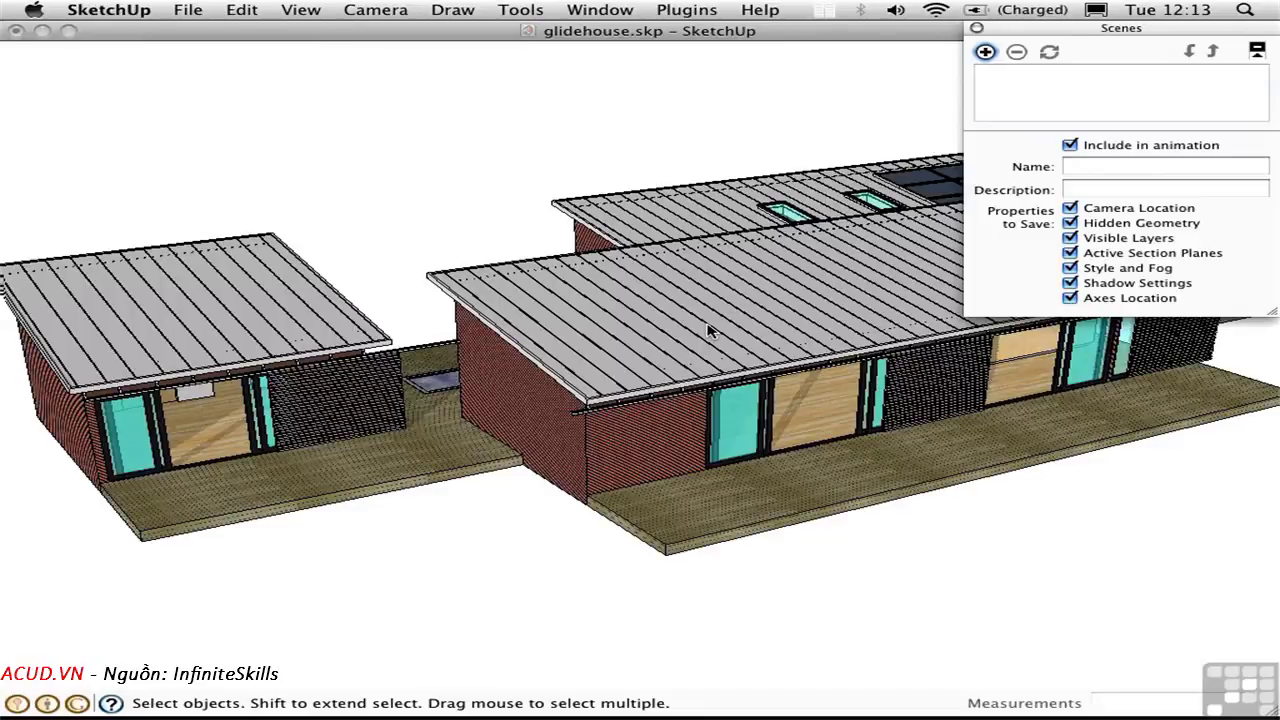
Step: Turn off camera saving, hide the roof layer, and save the roofless interior view as Scene 2
click(1070, 209)
click(986, 52)
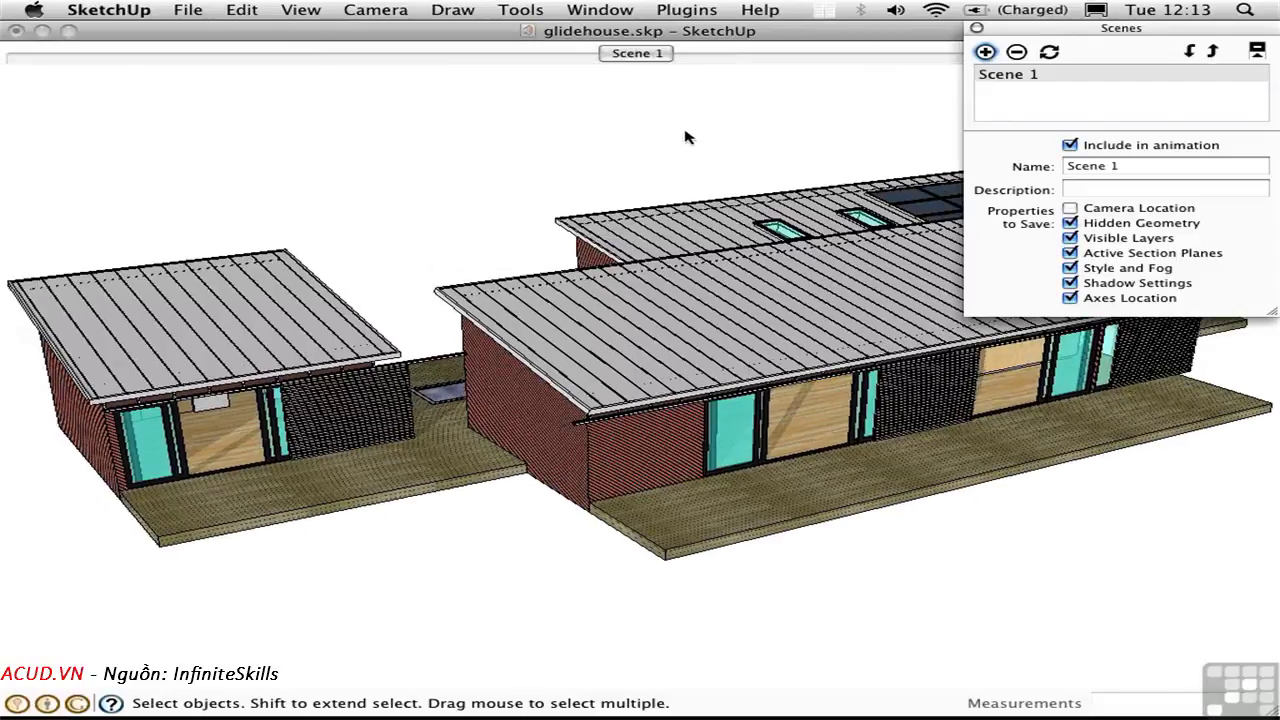
click(598, 12)
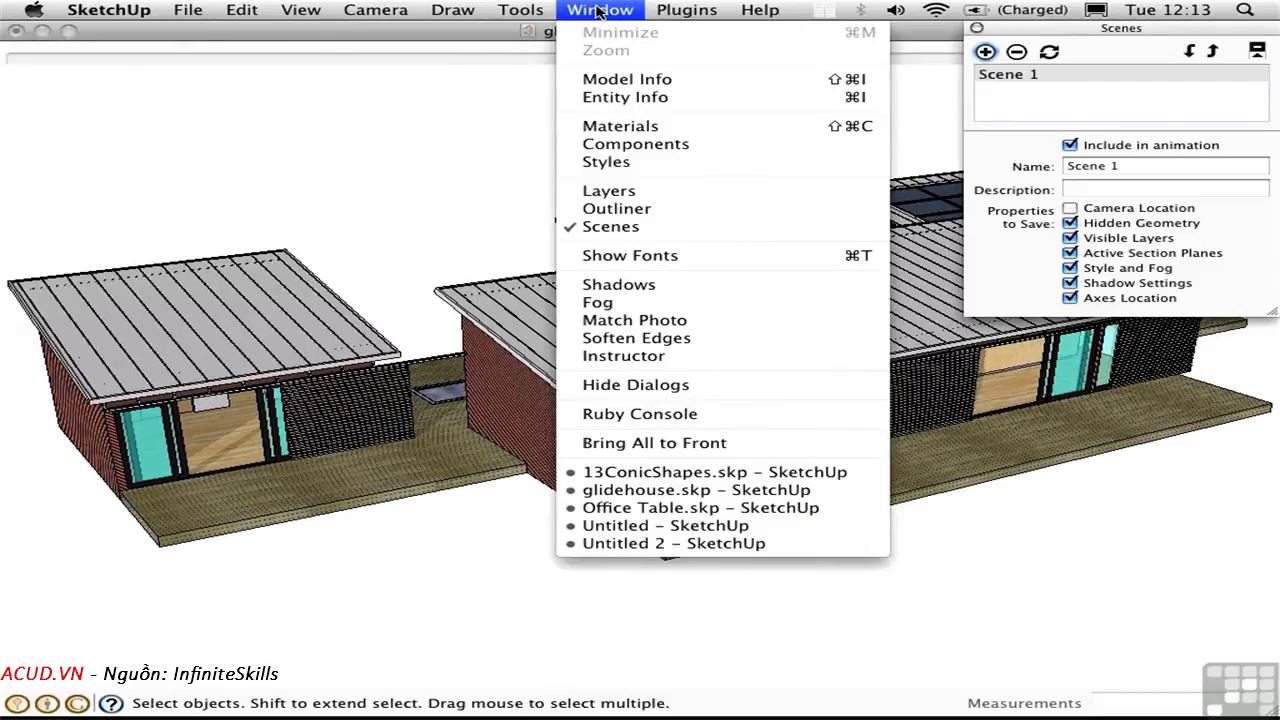
click(609, 194)
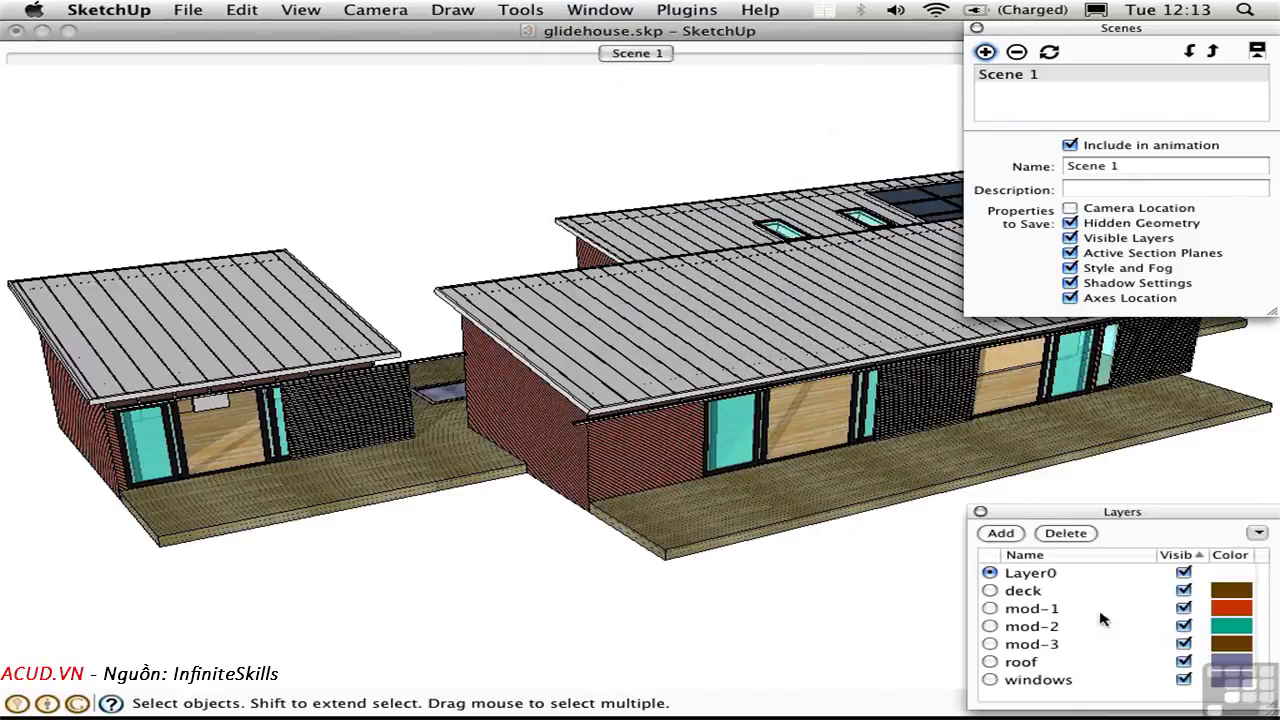
click(1184, 662)
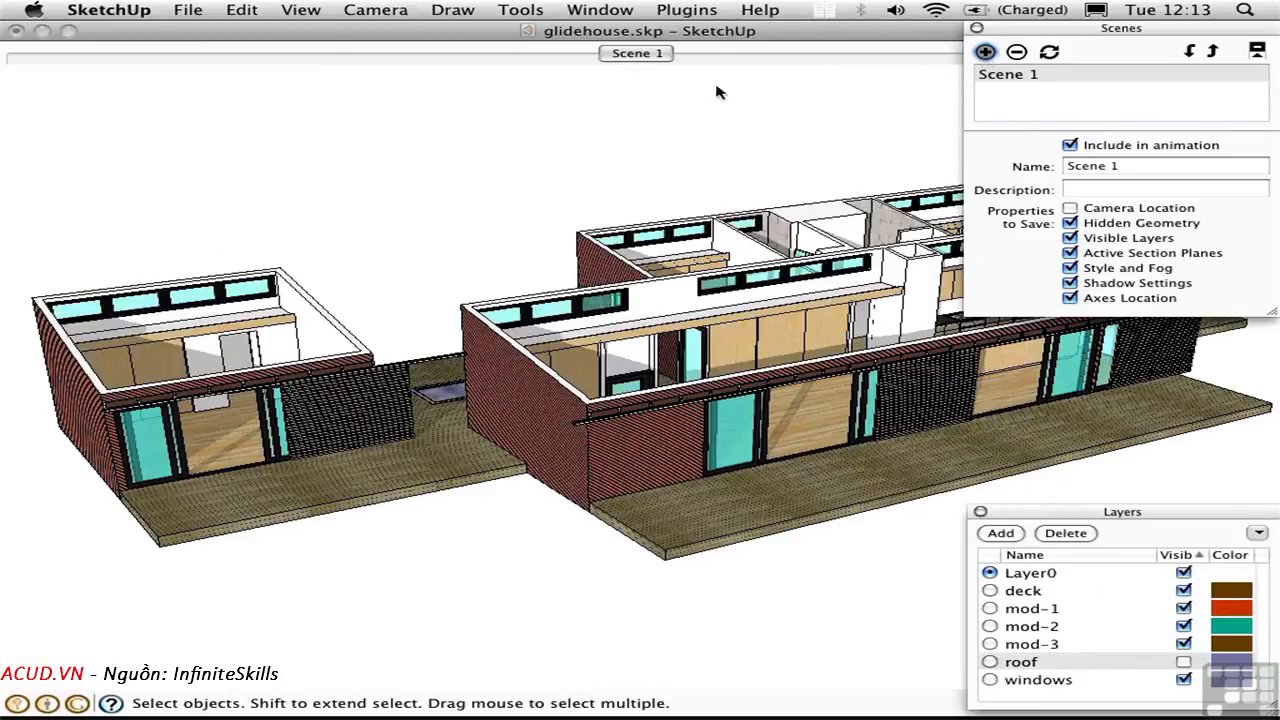
click(985, 51)
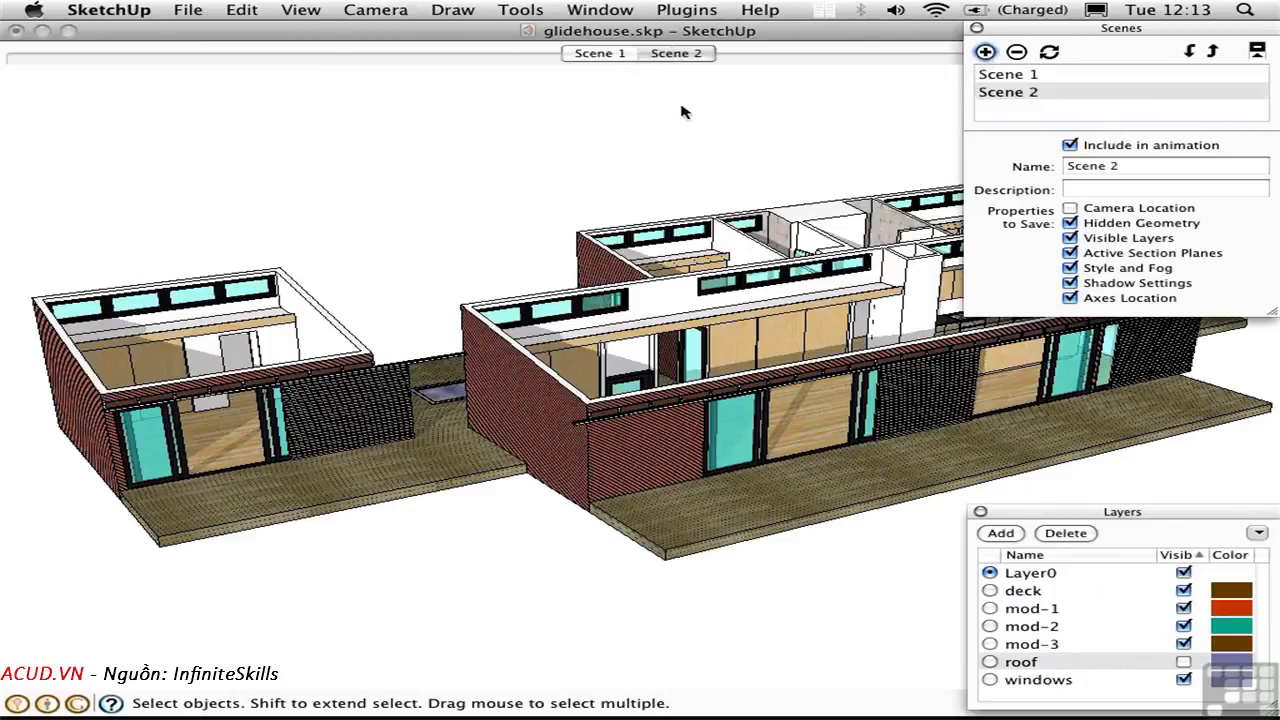
click(981, 514)
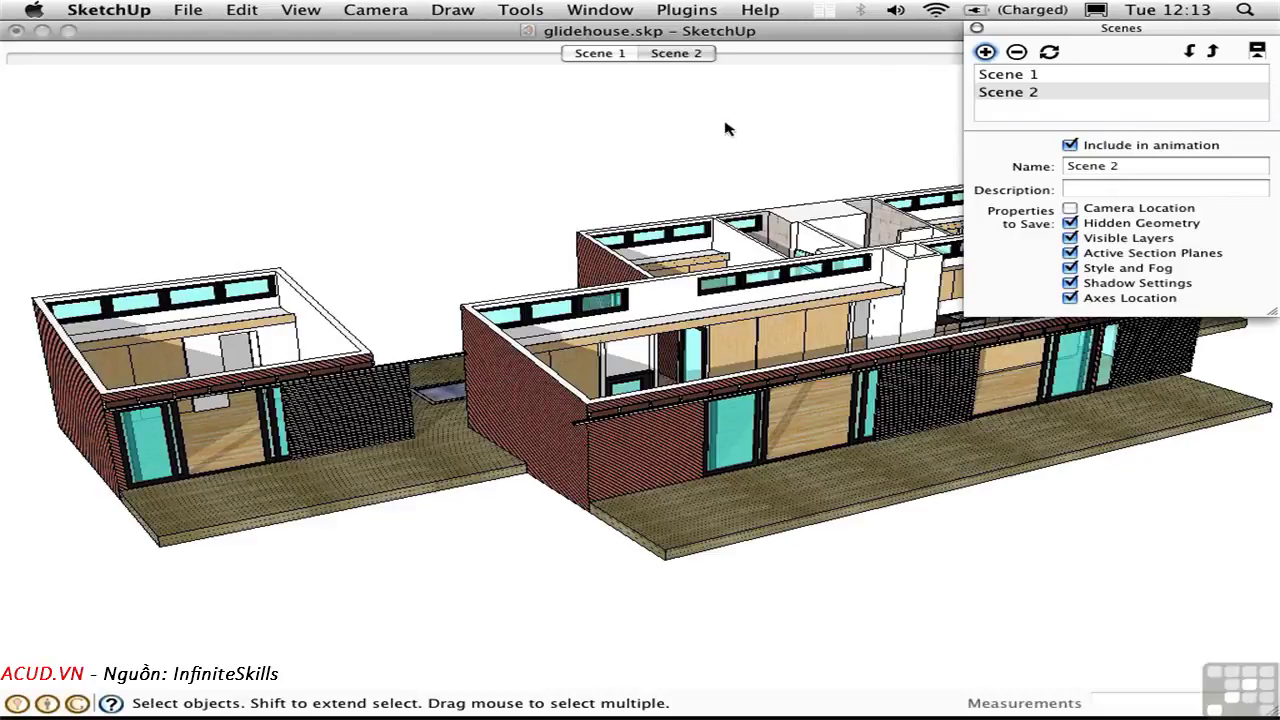
click(592, 12)
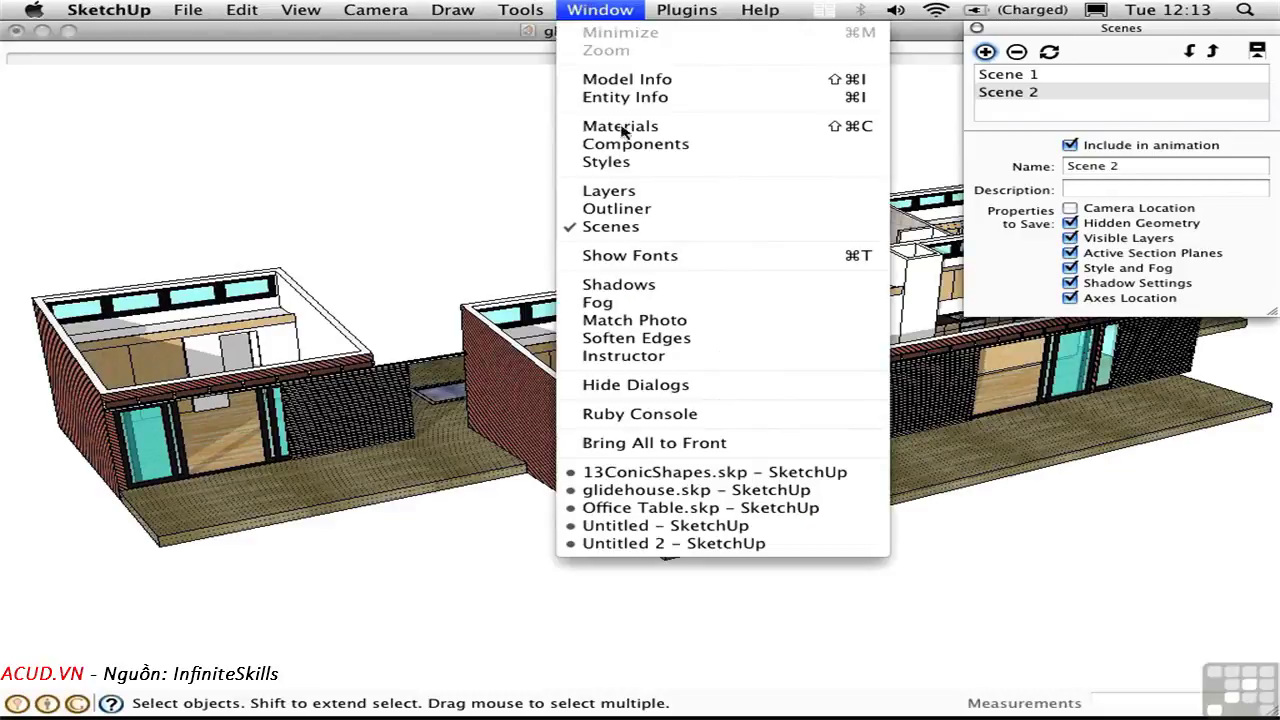
Step: Update the style to shaded-all-same faces and add it as Scene 3
click(632, 168)
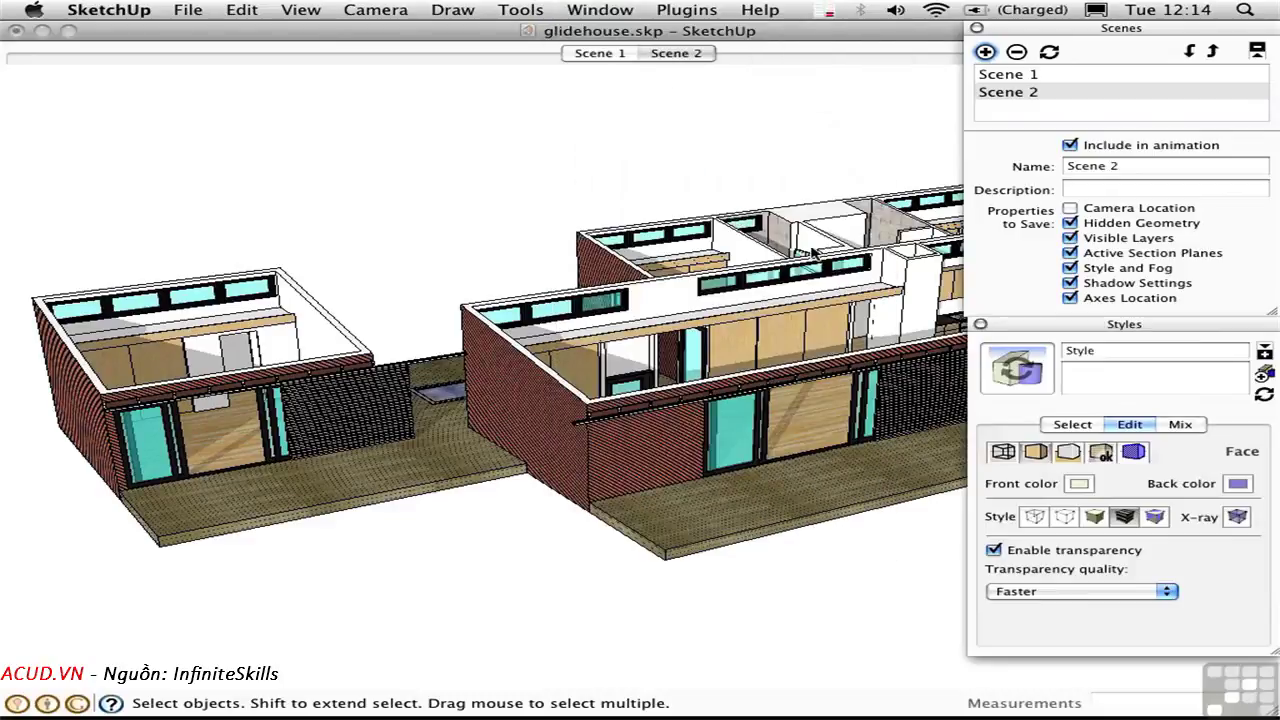
click(1155, 517)
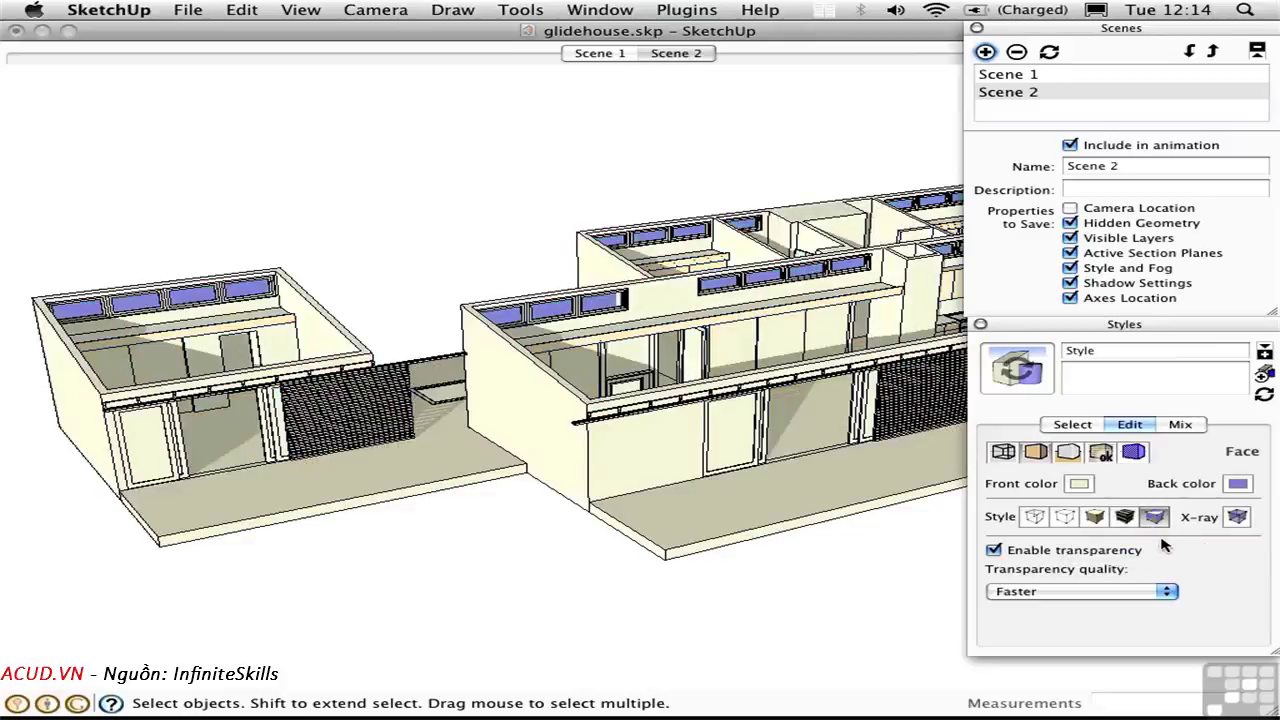
click(1262, 373)
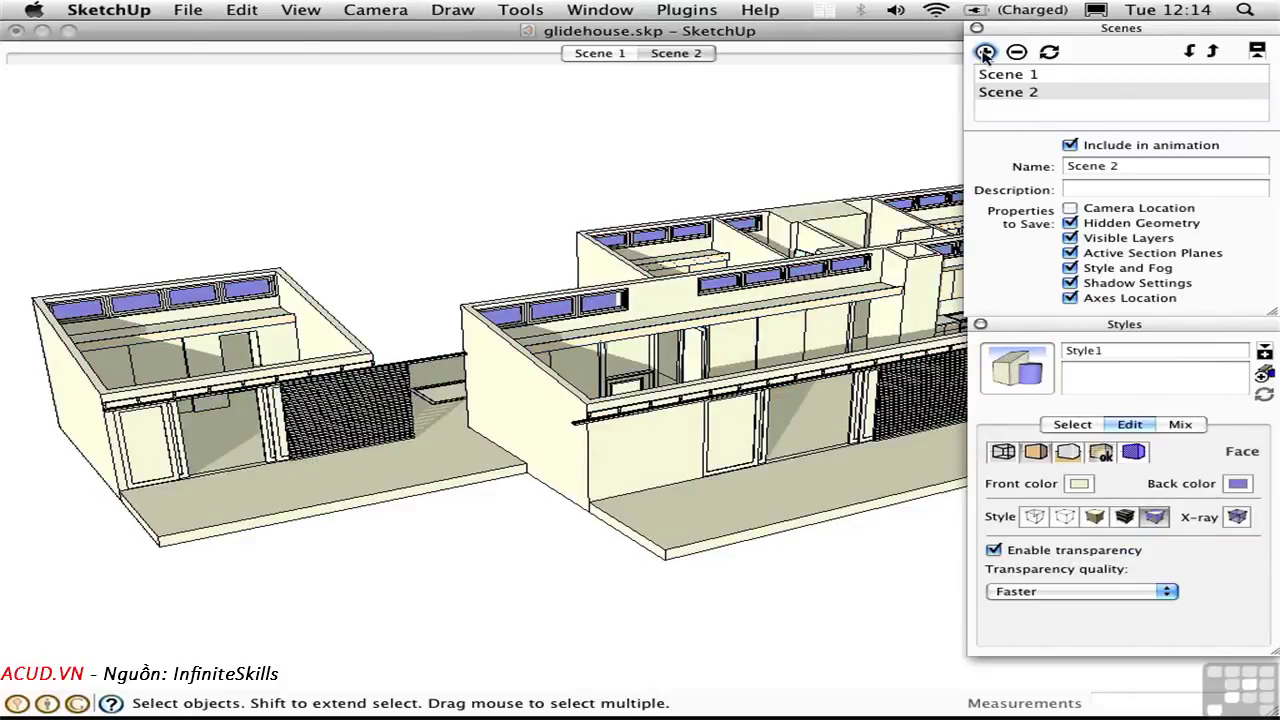
key(ctrl+shift+a)
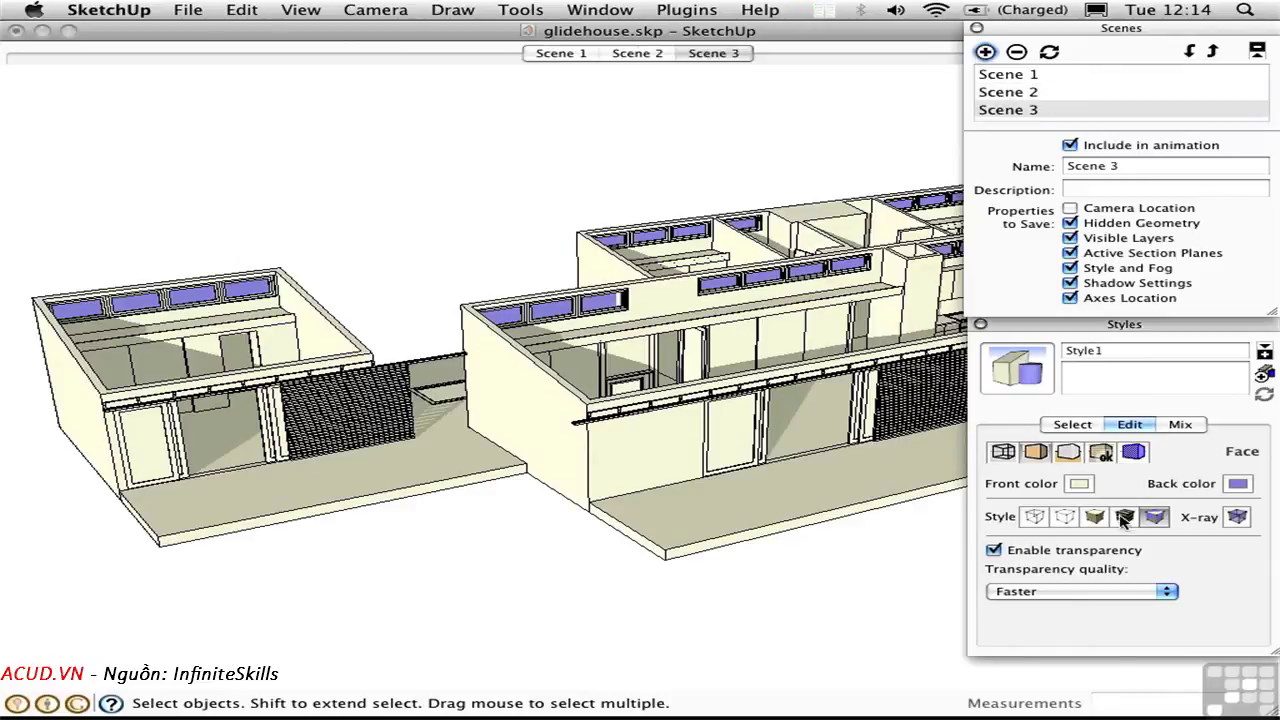
Step: Enable X-ray in the style, update it, and add Scene 4
click(1237, 516)
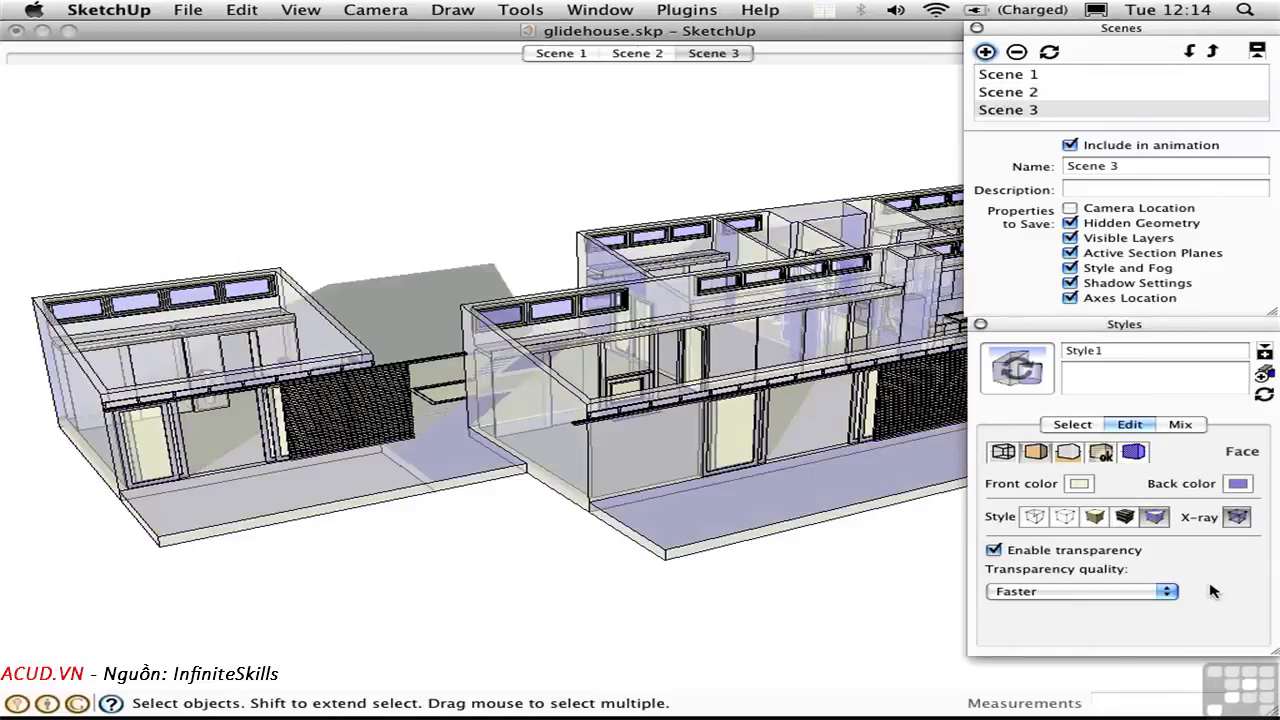
click(1266, 374)
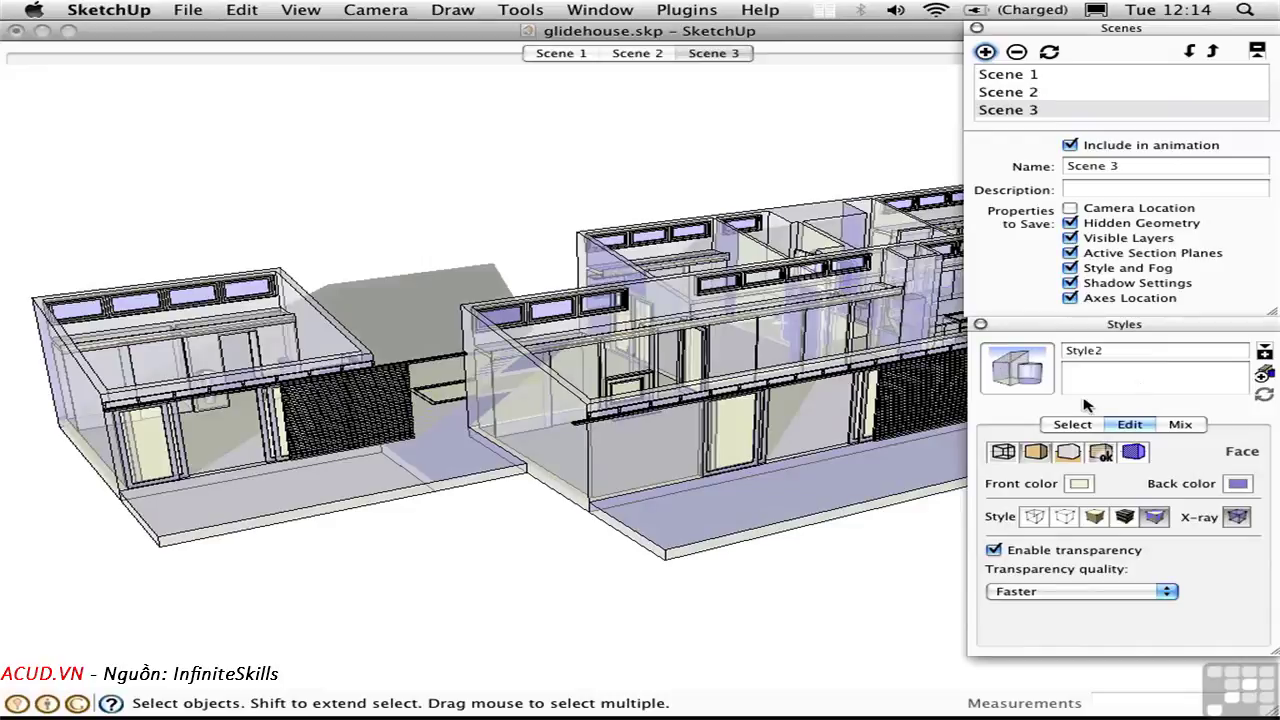
click(986, 51)
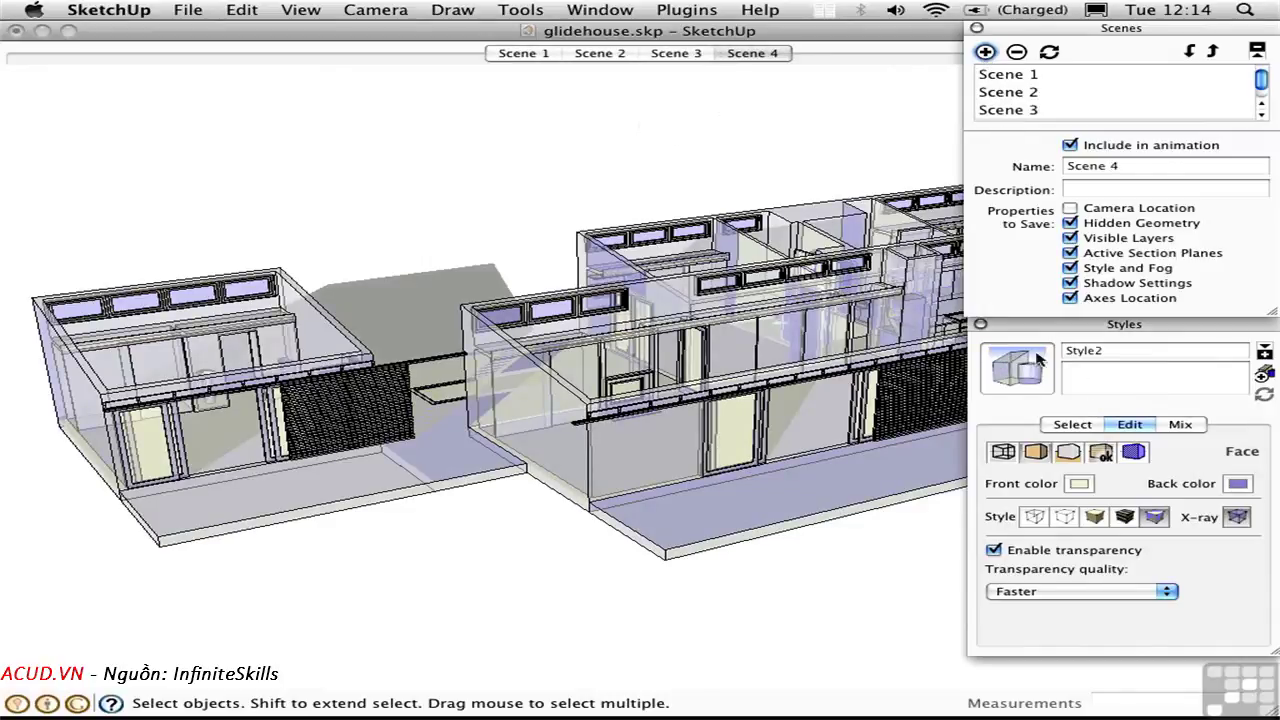
click(1072, 426)
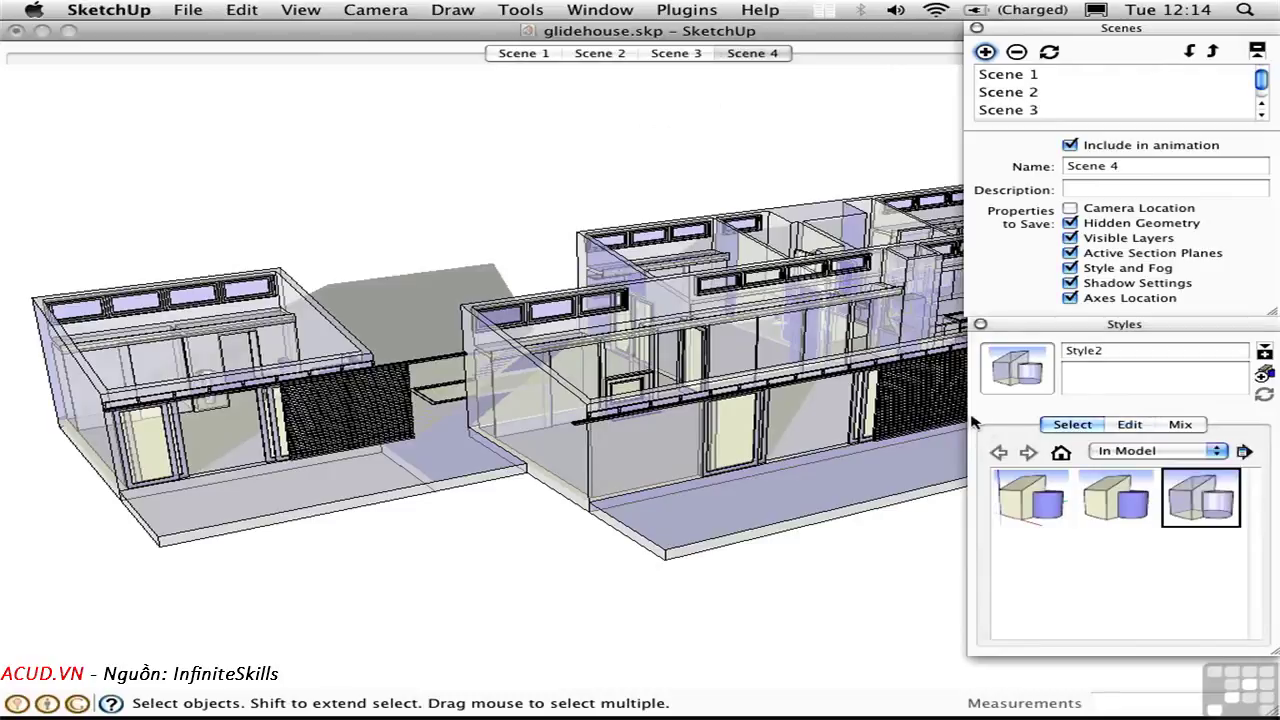
Step: Play back Scenes 1 through 4: roofed, roofless, plain shaded and X-ray
click(517, 55)
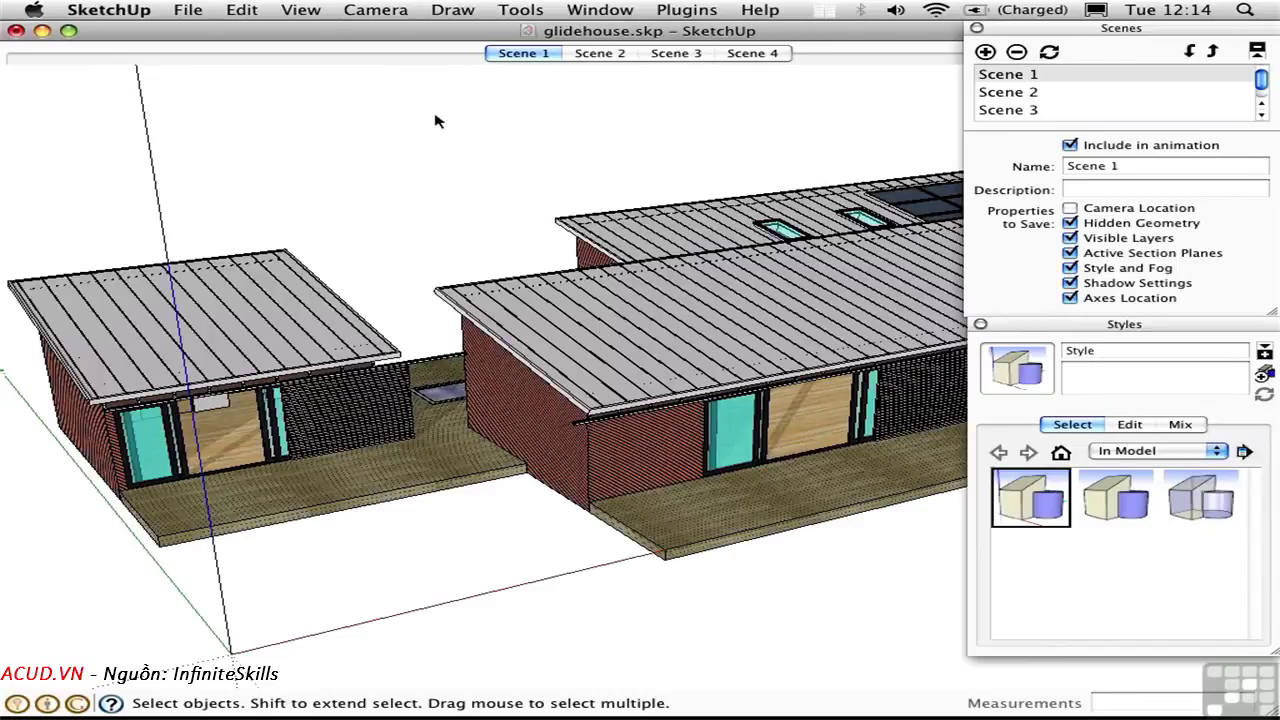
click(600, 55)
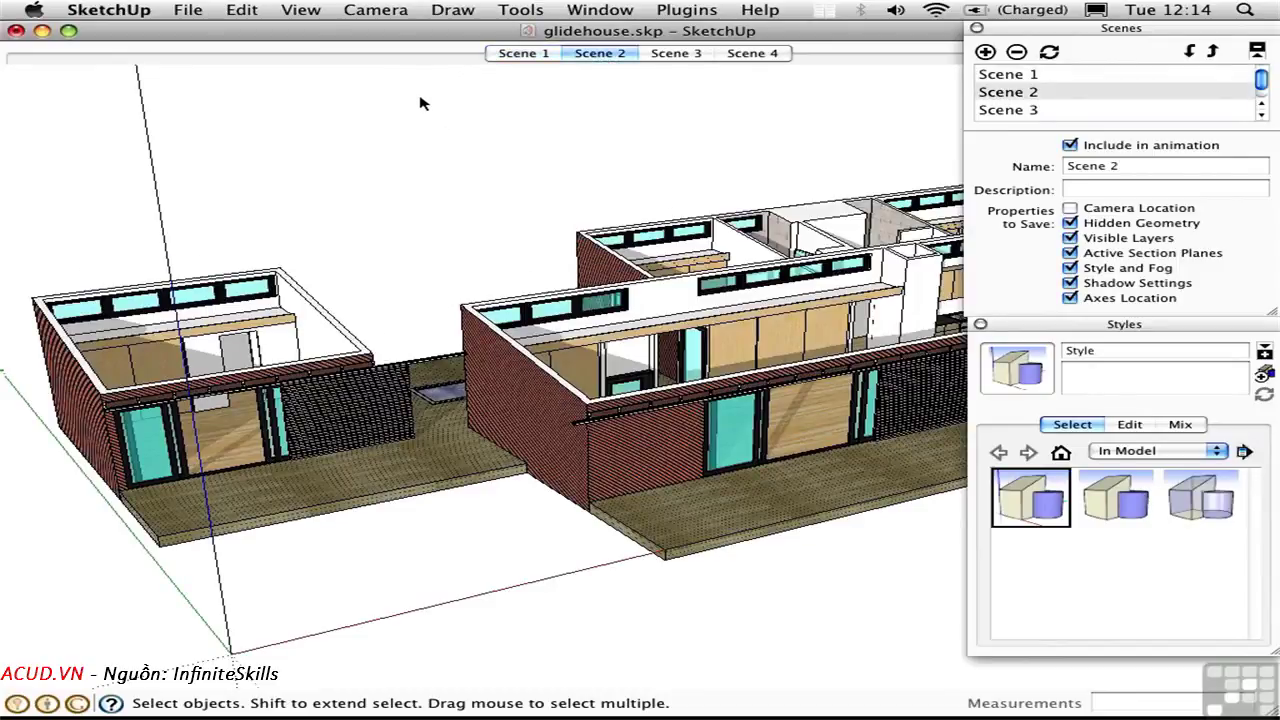
click(676, 54)
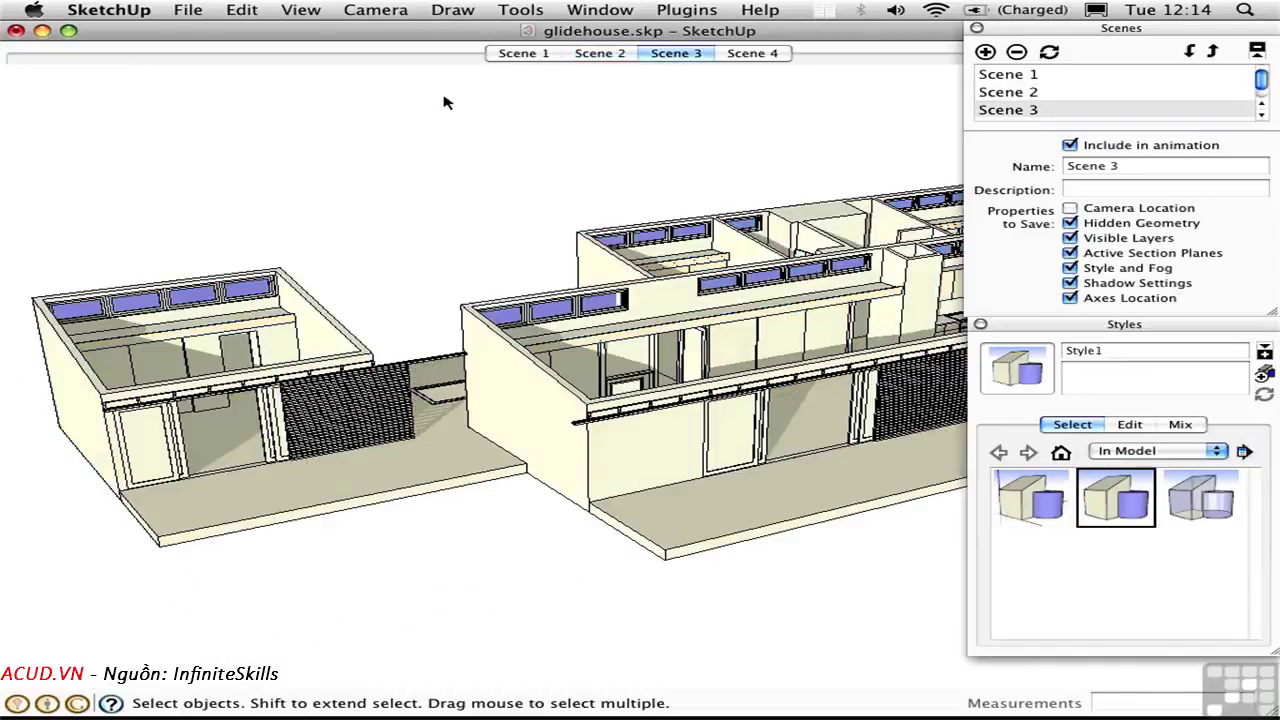
click(752, 56)
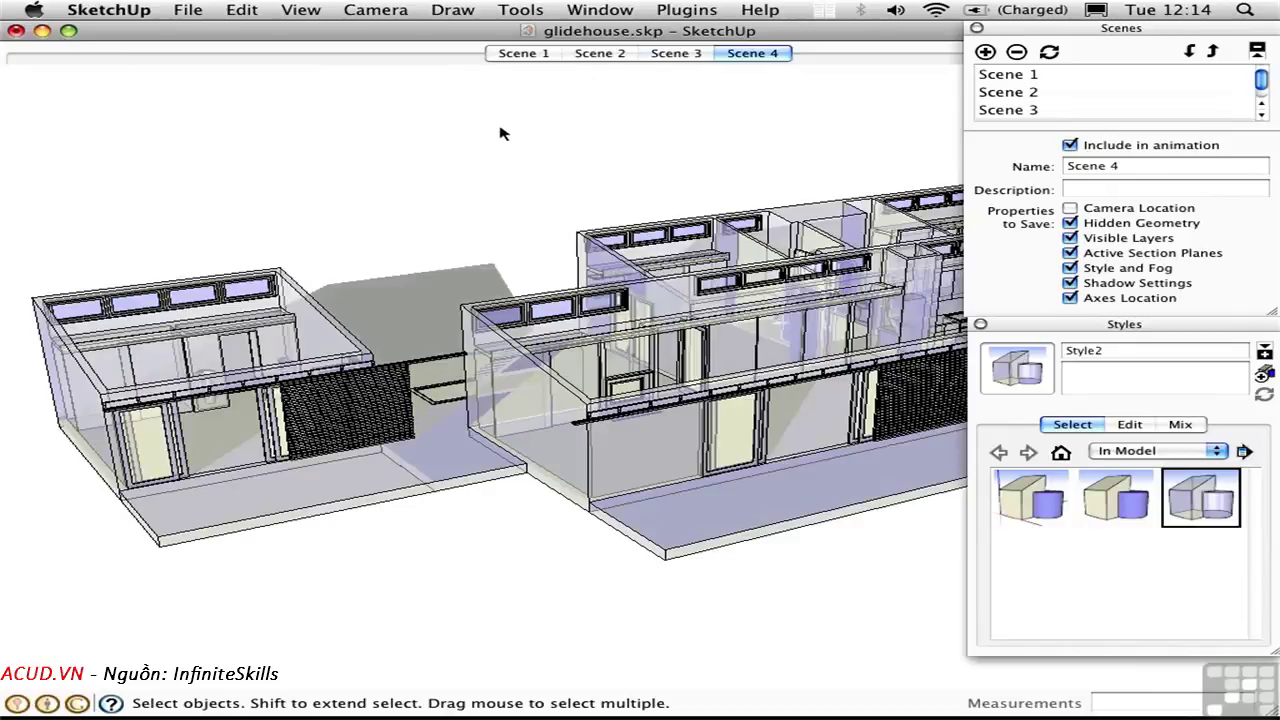
Step: Close Styles and Scenes, orbit into the rooms, then replay Scenes 2, 3, 4 ending on Scene 1
click(980, 324)
click(977, 28)
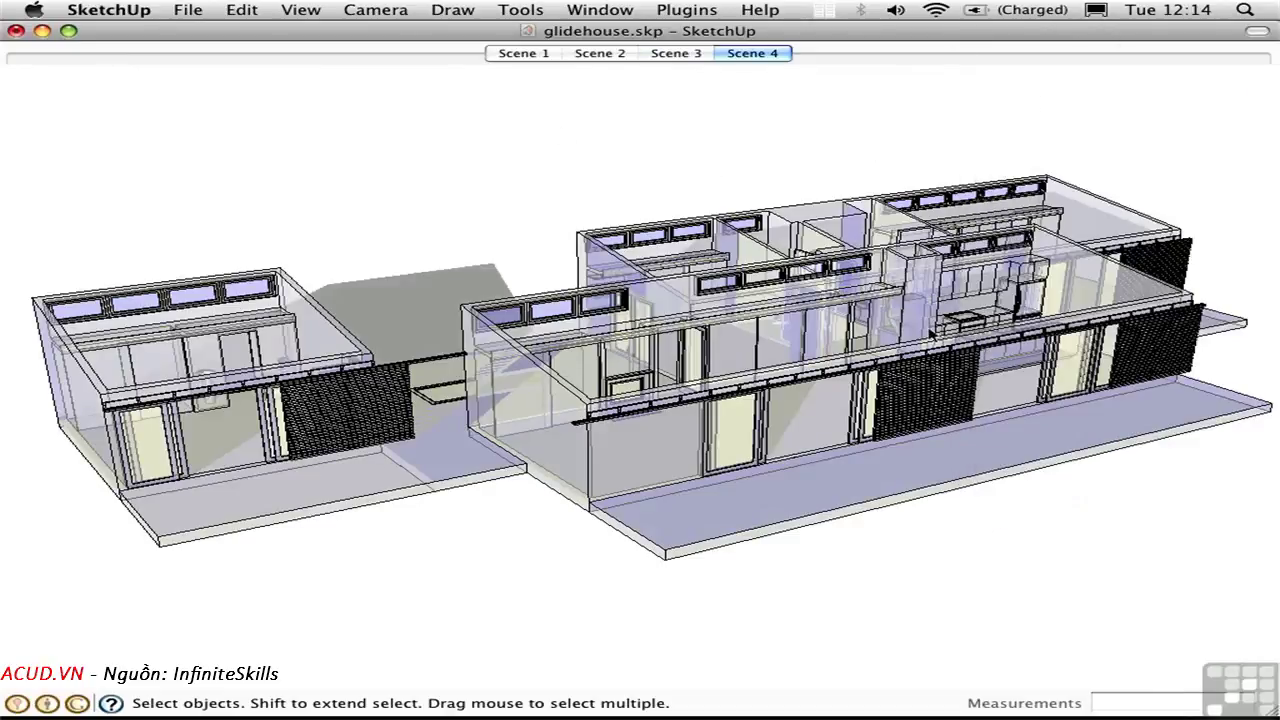
key(o)
middle_drag(916, 333, 434, 348)
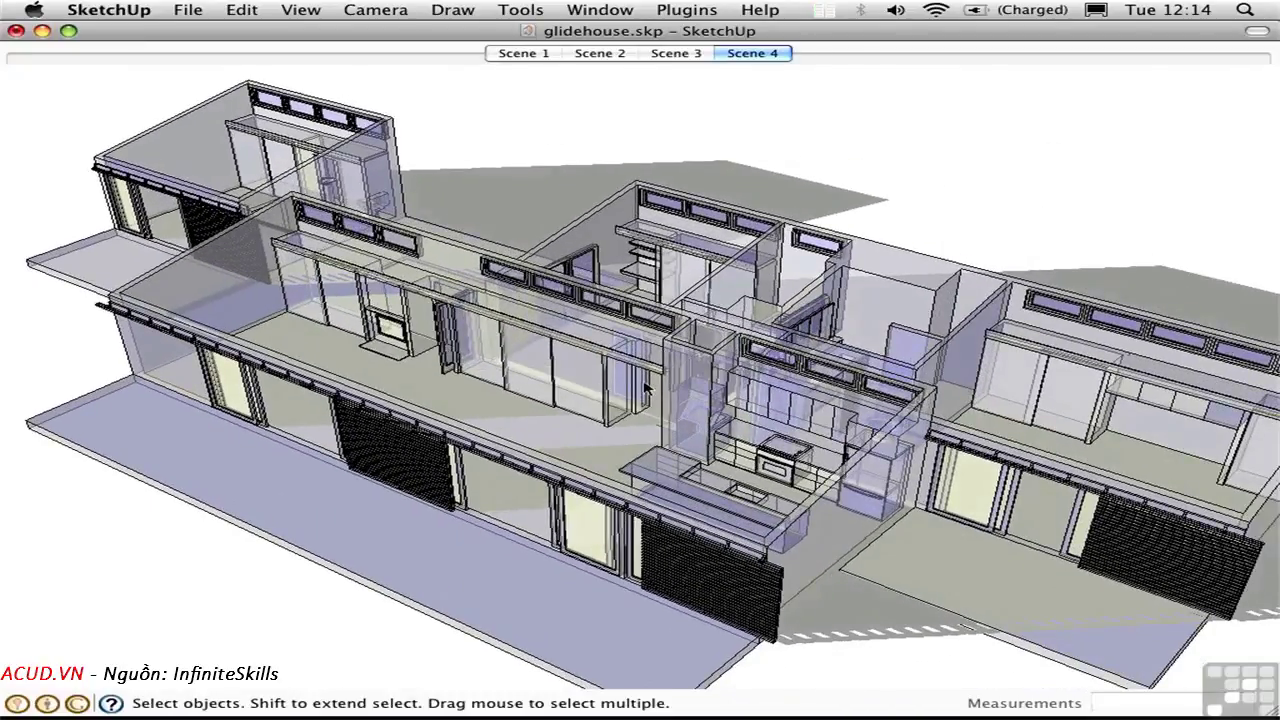
scroll(640, 388, up, 3)
click(598, 55)
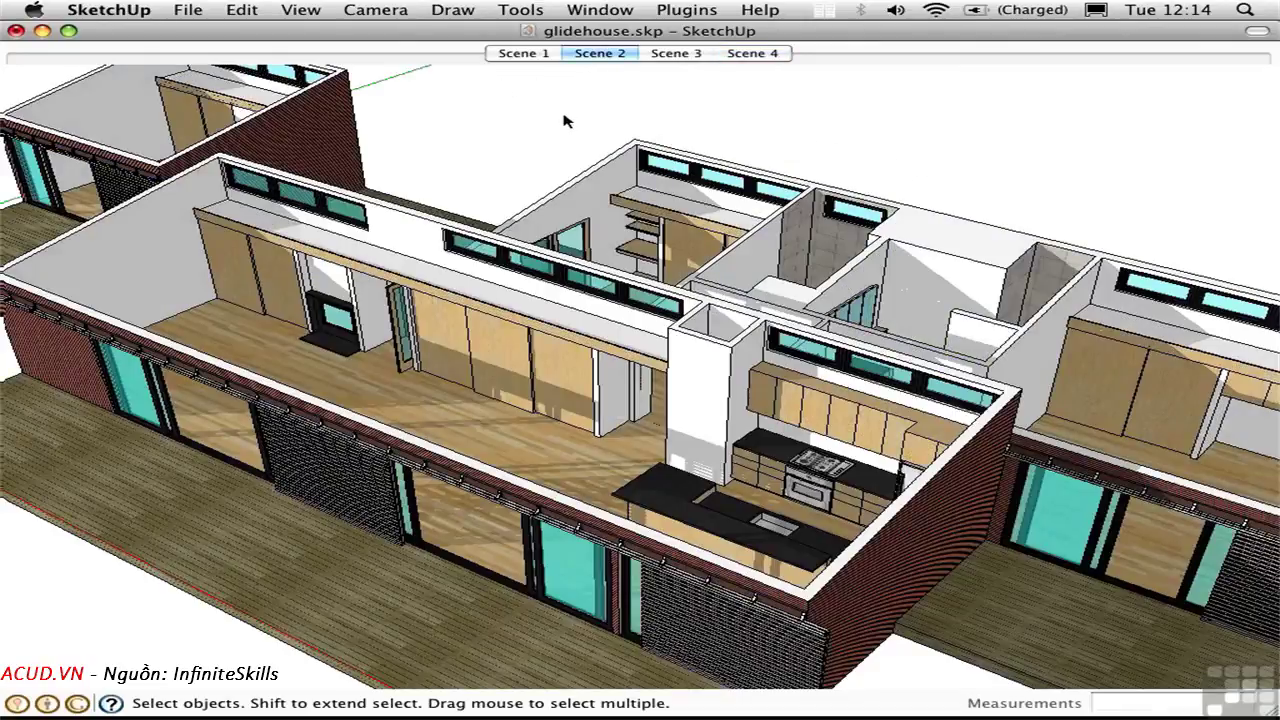
click(677, 54)
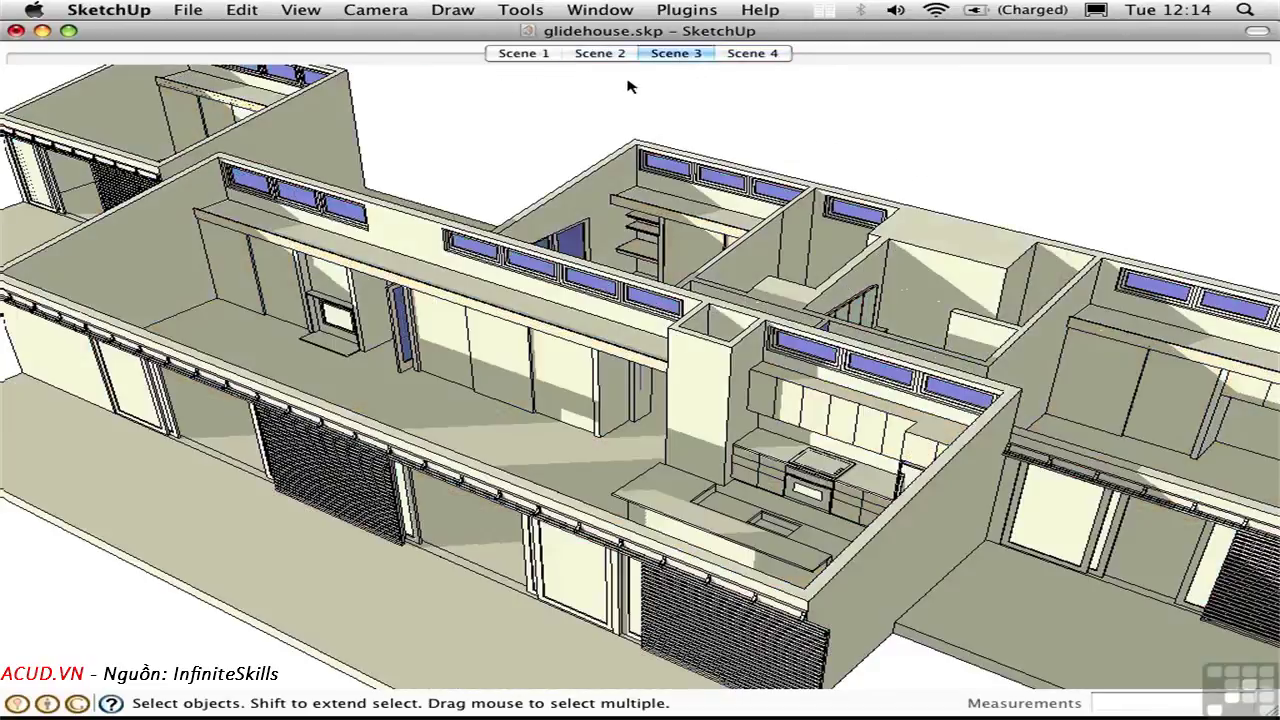
click(752, 53)
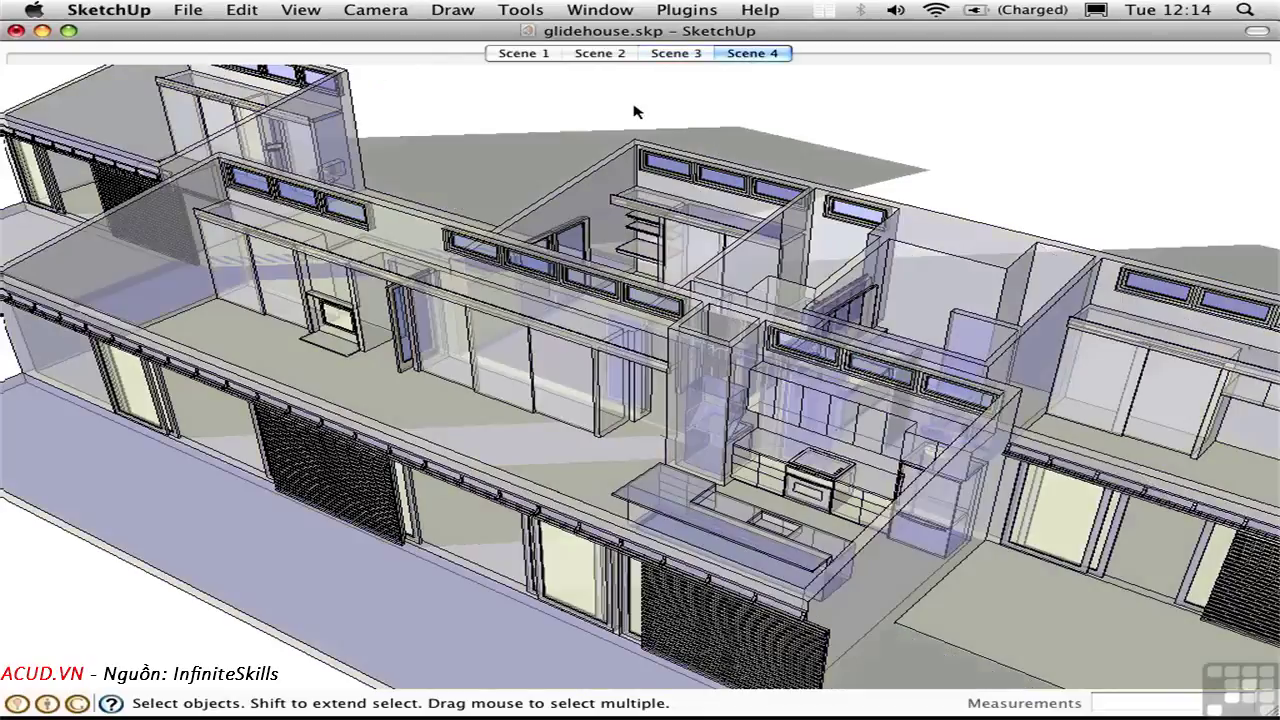
click(522, 54)
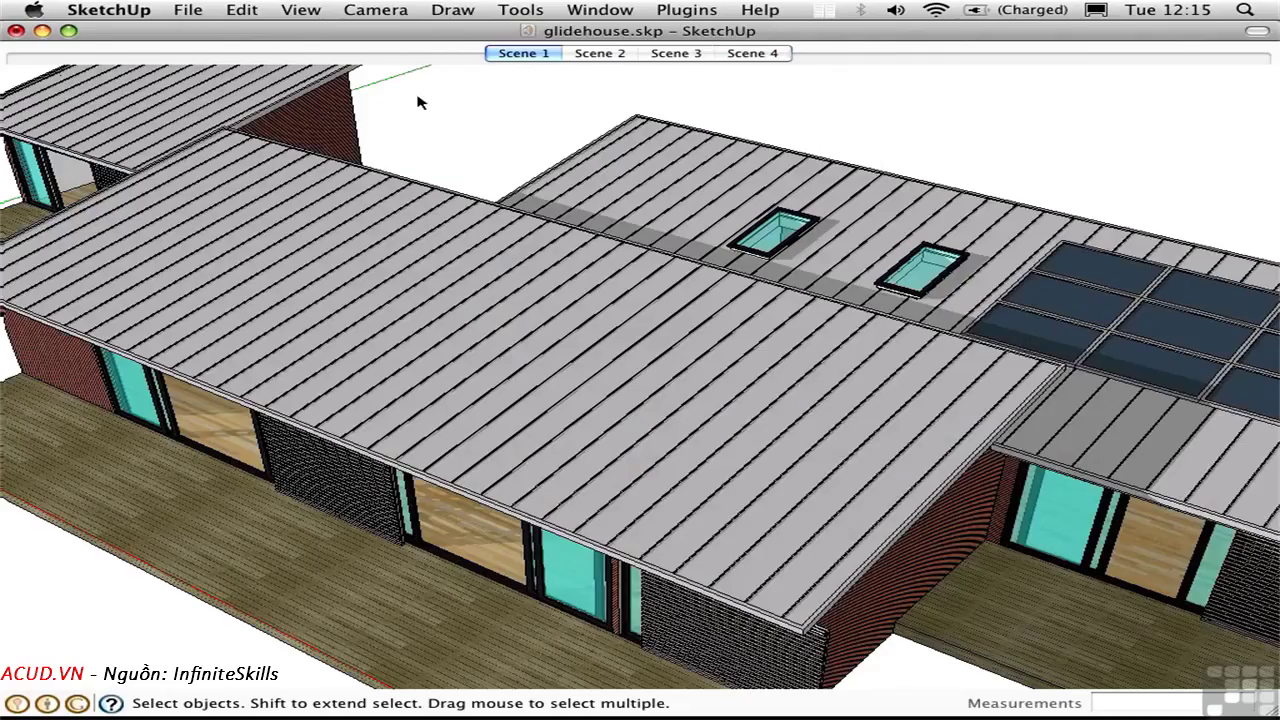